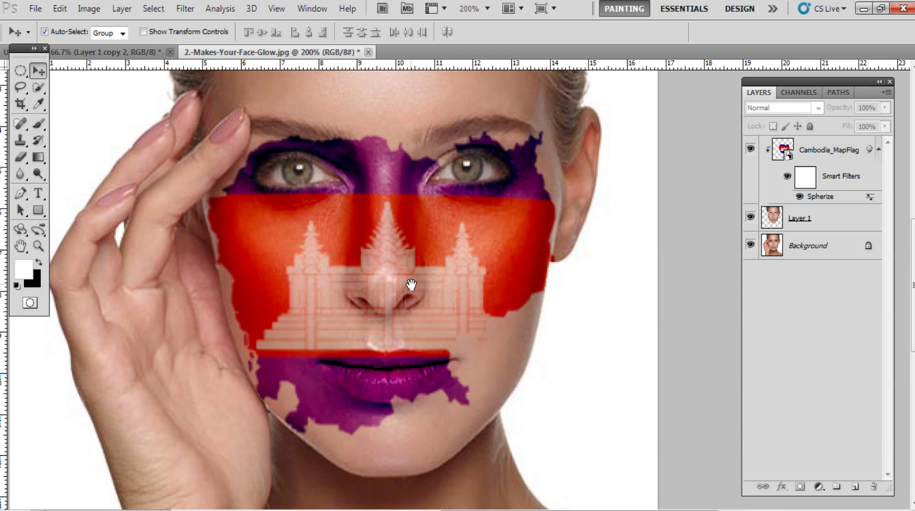
Examine the finished flag-on-face composite from full view and close up
key("ctrl+minus")
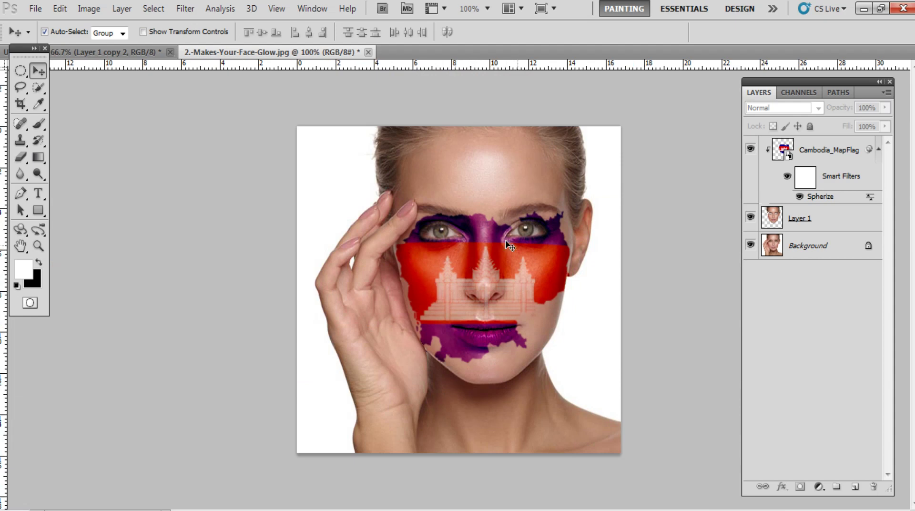
left_click(536, 276, "ctrl")
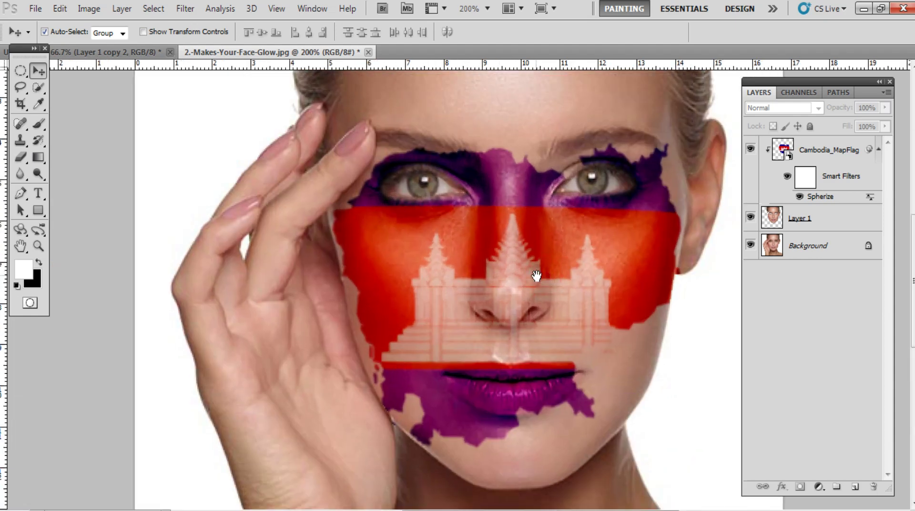
left_click_drag(536, 274, 411, 247)
left_click(410, 247, "ctrl+alt")
left_click(410, 248, "ctrl+alt")
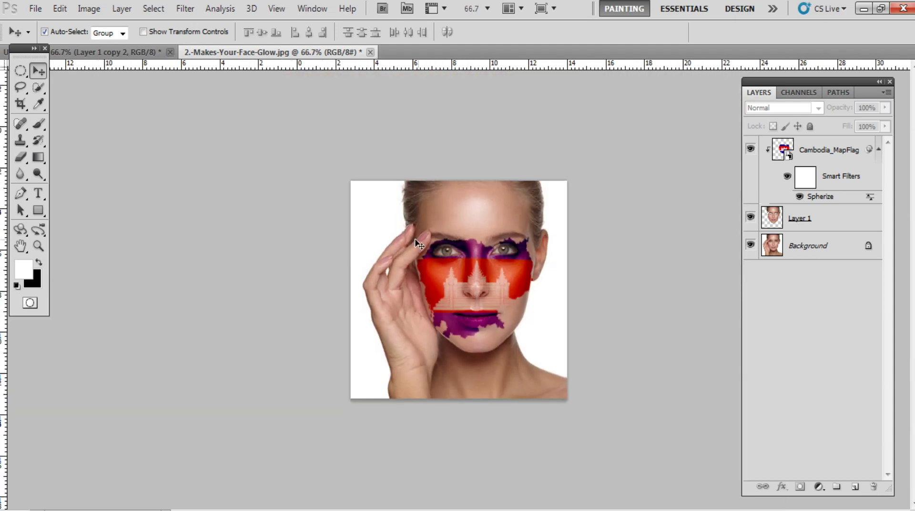
left_click(519, 273, "ctrl")
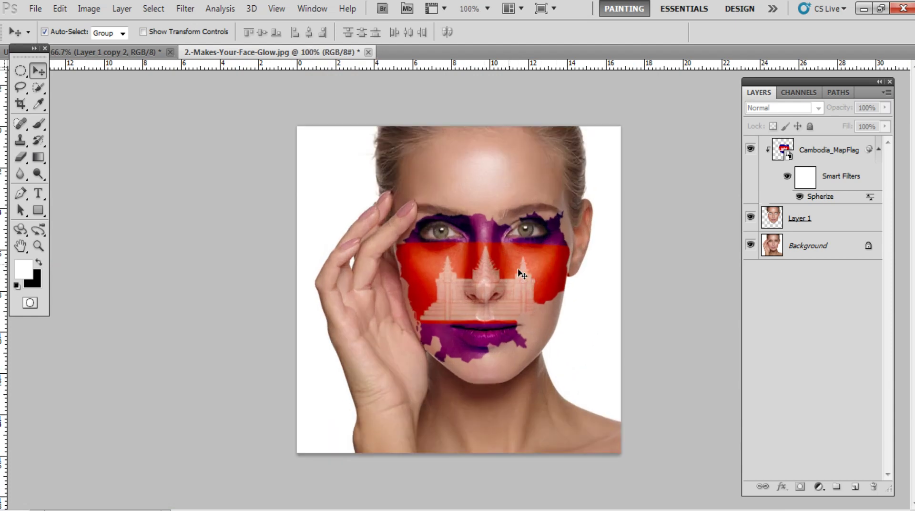
left_click(523, 263, "ctrl")
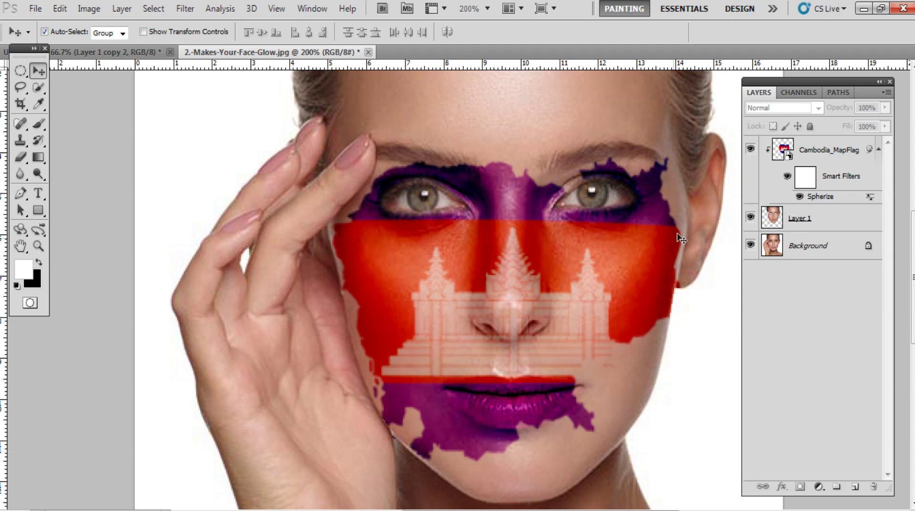
Hide the Cambodia_MapFlag layer and Layer 1 so that only the original portrait is shown
left_click(750, 149)
left_click(751, 217)
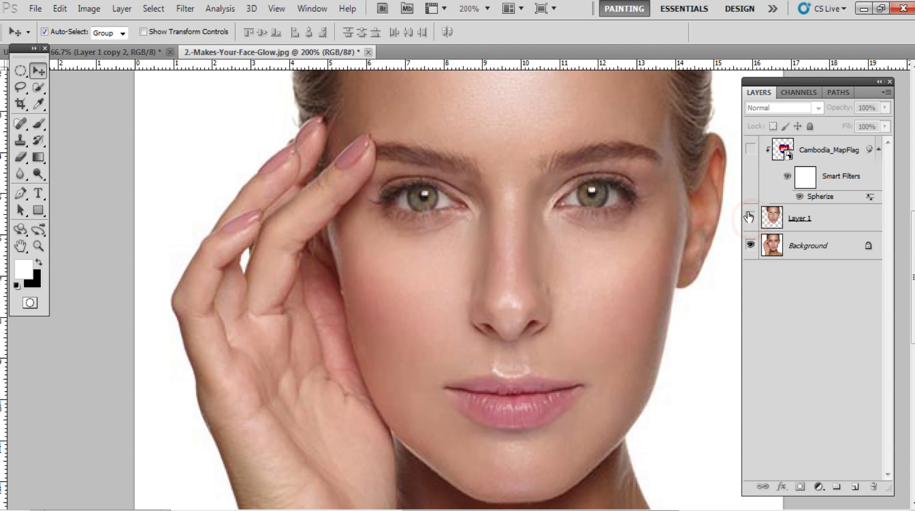
key("ctrl+minus")
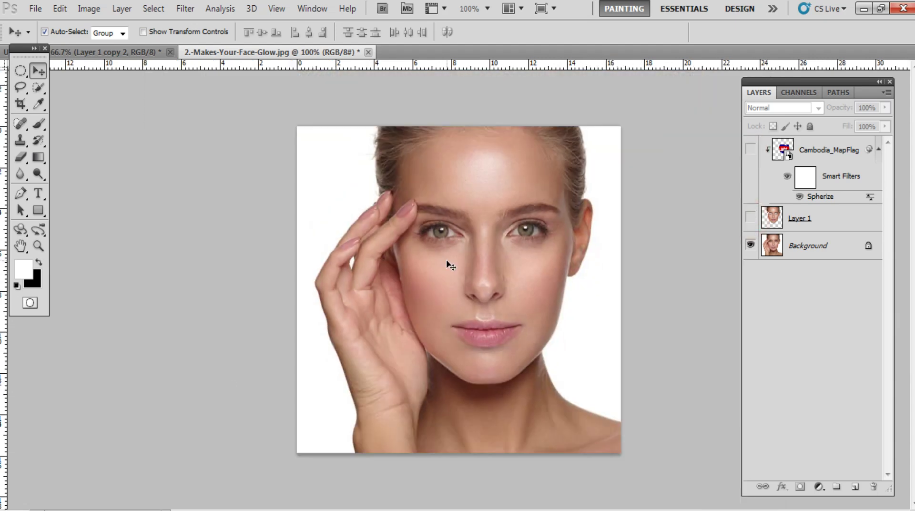
Select the woman's face and hair on the Background layer with Quick Selection and copy the selection to a new layer
left_click(41, 90)
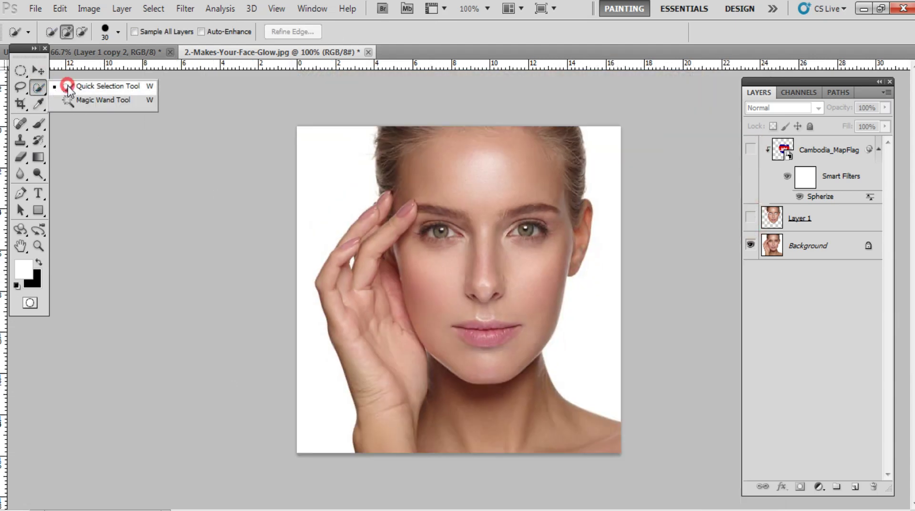
left_click(65, 84)
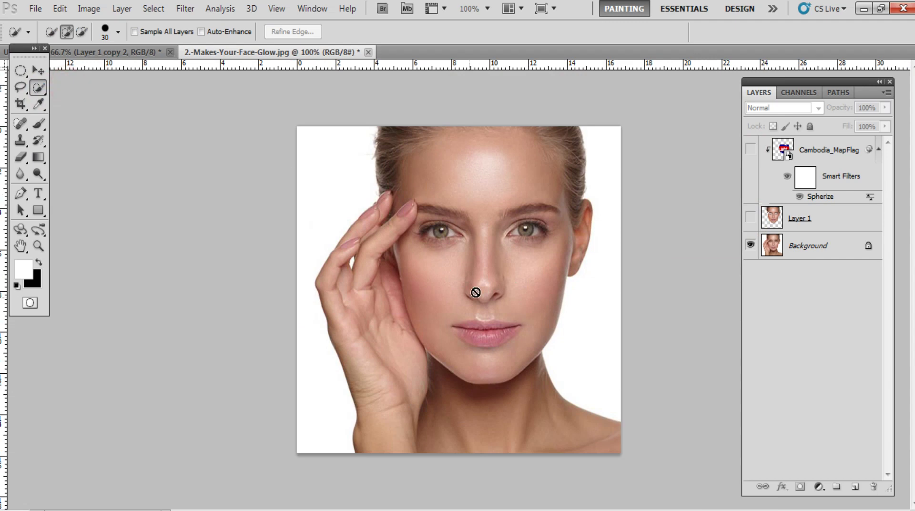
left_click(815, 246)
mouse_move(501, 274)
left_mouse_down()
mouse_move(465, 291)
mouse_move(446, 261)
mouse_move(423, 253)
mouse_move(466, 173)
left_mouse_up()
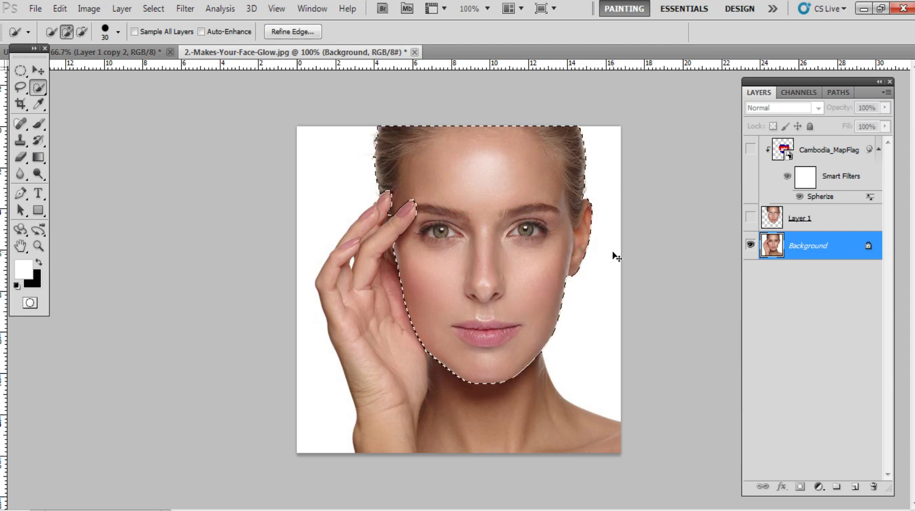
key("ctrl+j")
key("v")
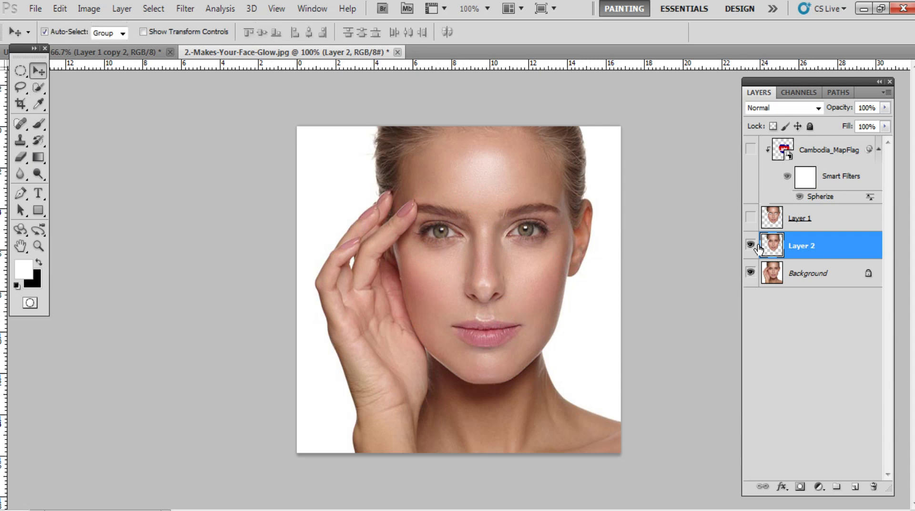
Trace a Pen path around the eye farther from the raised hand, and hide the Background layer
key("ctrl+plus")
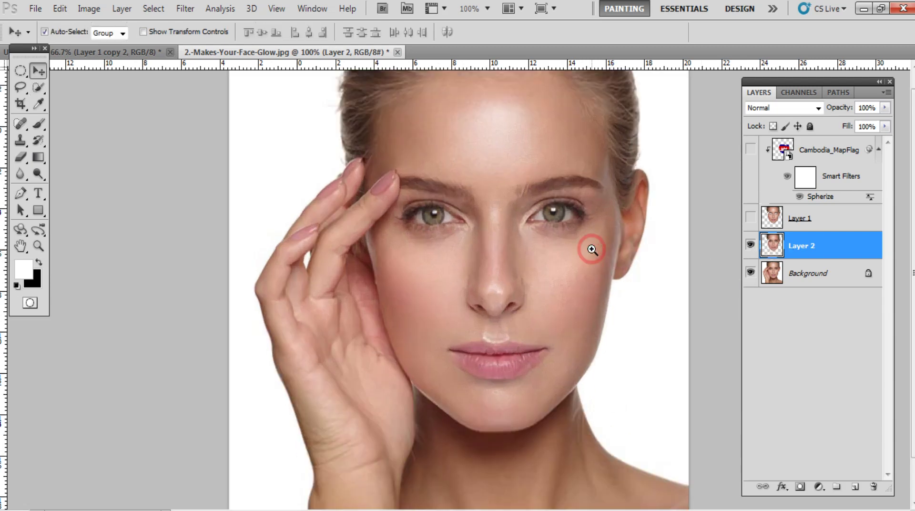
key("p")
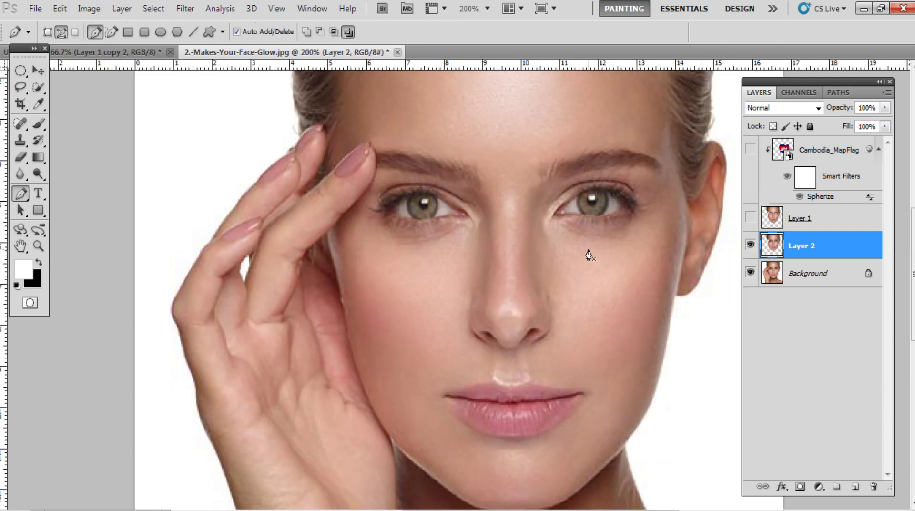
scroll(597, 209, "up", 1)
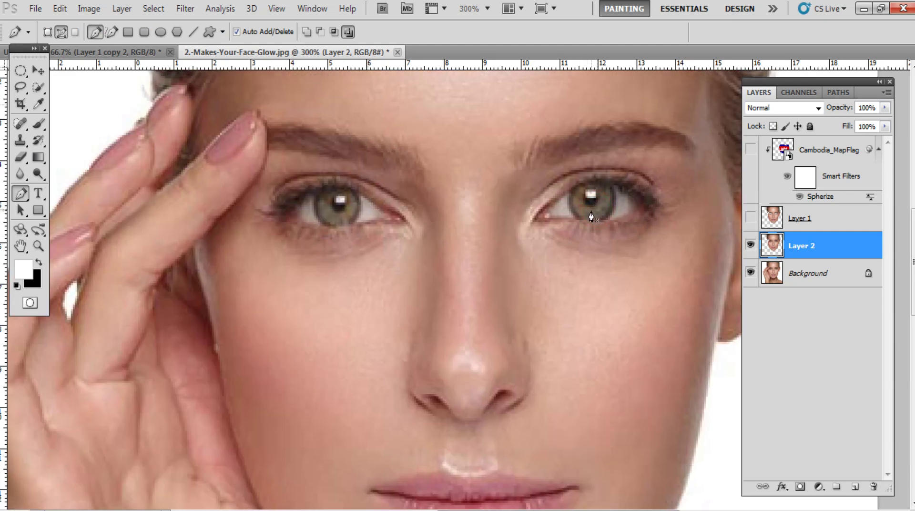
left_click(530, 221)
left_click_drag(594, 178, 629, 173)
left_click(653, 209)
left_click_drag(629, 223, 618, 224)
left_click(751, 274)
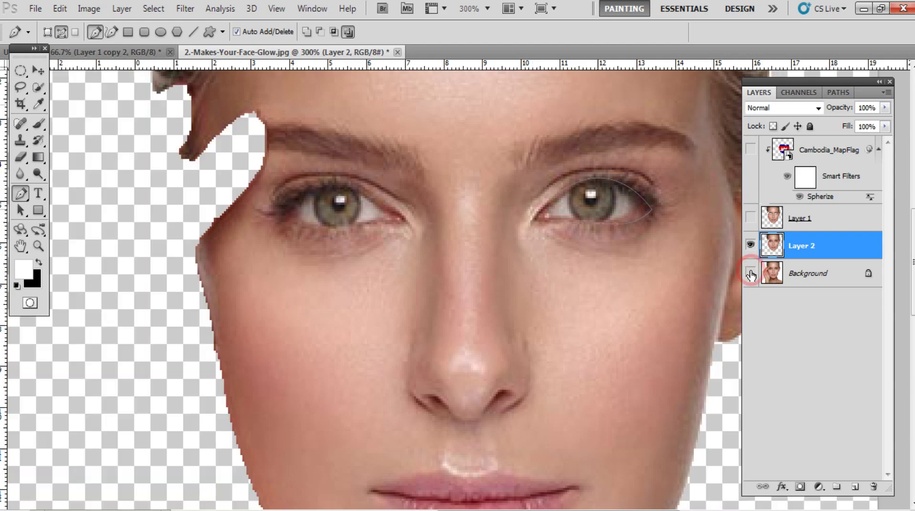
Trace a closed Pen path around the eye beside the raised hand, and convert both eye paths into a selection
left_click(572, 260, "alt")
left_click(572, 261, "alt")
left_click(572, 261, "alt")
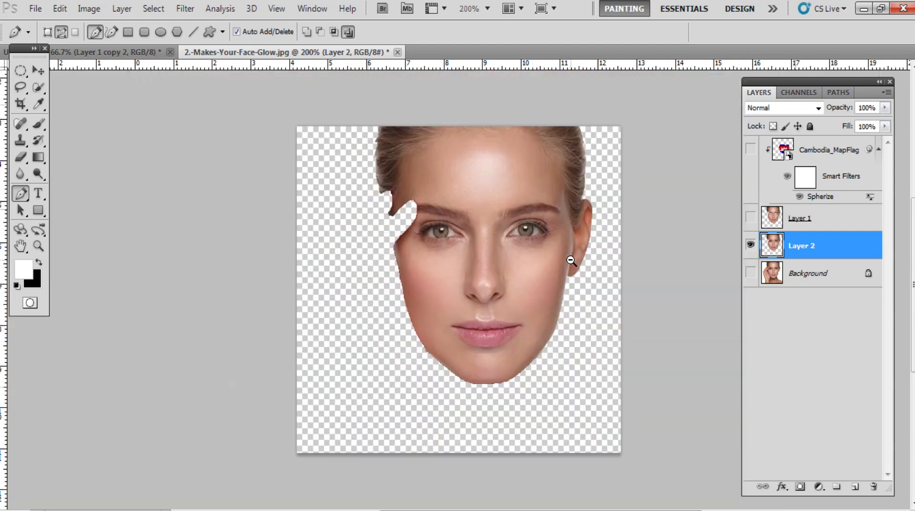
left_click(538, 241)
left_click(533, 237)
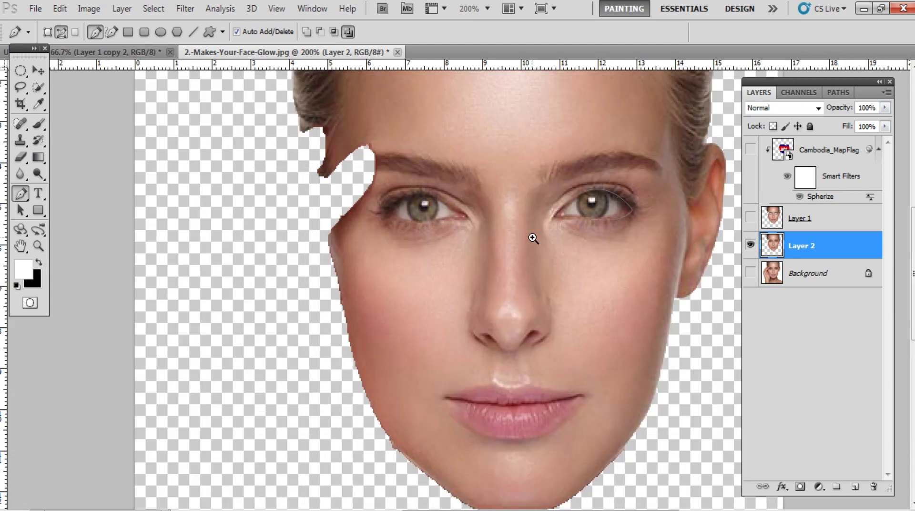
left_click(470, 217)
left_click(468, 220)
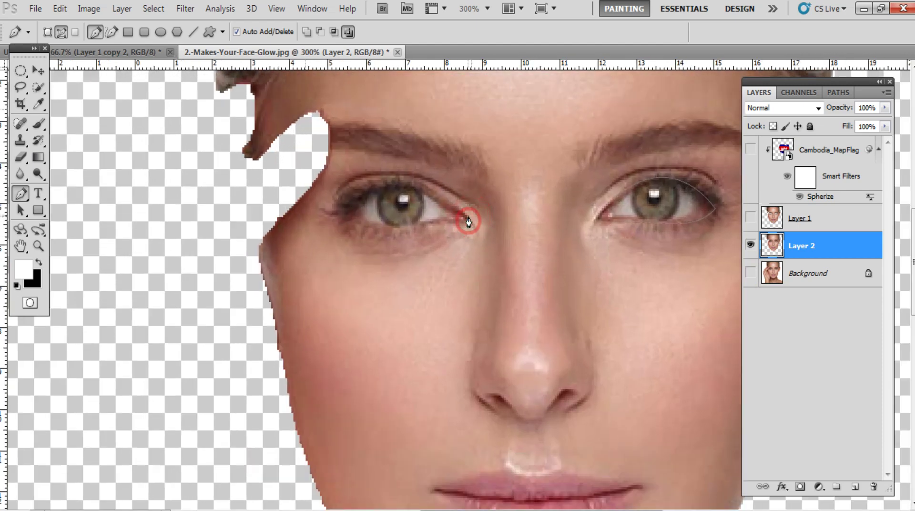
left_click_drag(406, 184, 396, 184)
left_click_drag(343, 214, 331, 233)
left_click_drag(396, 230, 415, 229)
left_click(467, 224)
left_click_drag(535, 249, 446, 253)
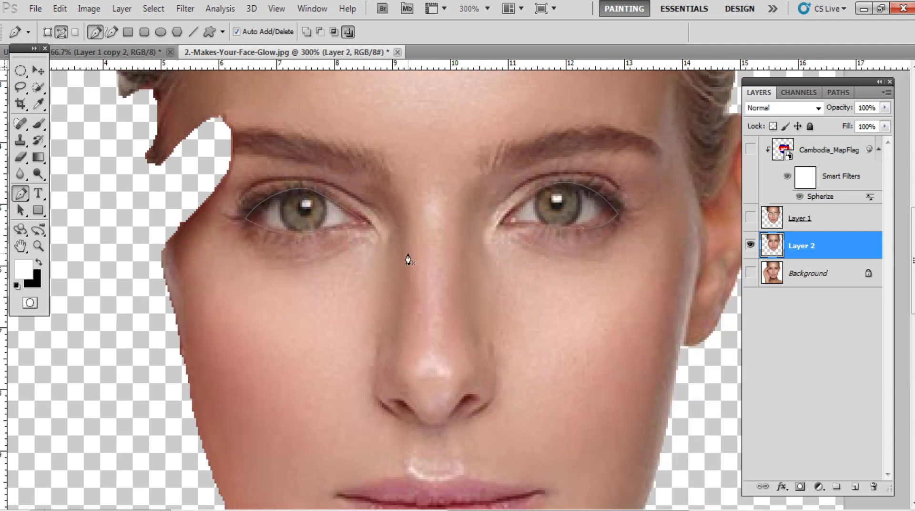
key("ctrl+Return")
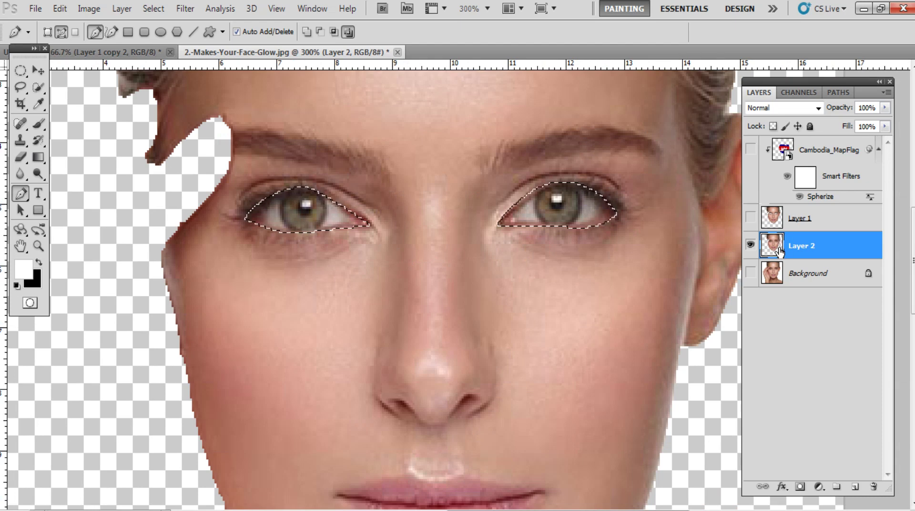
key("Delete")
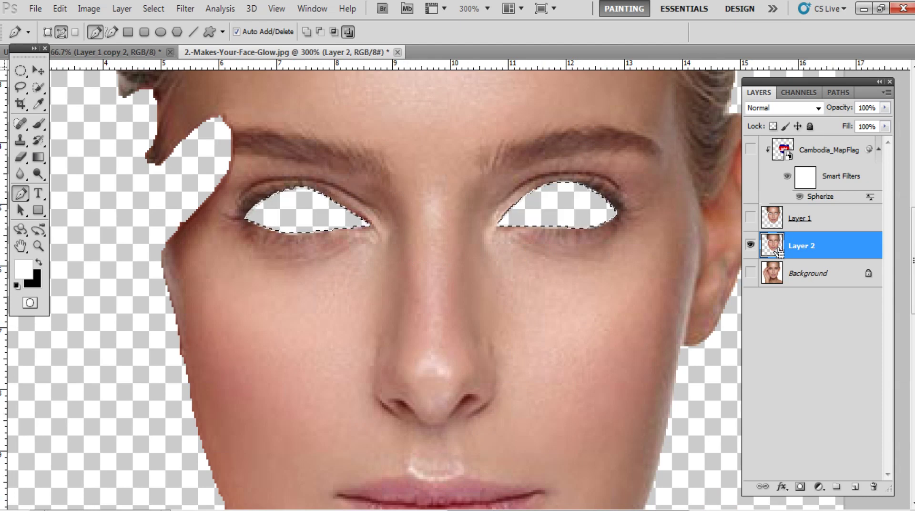
key("ctrl+d")
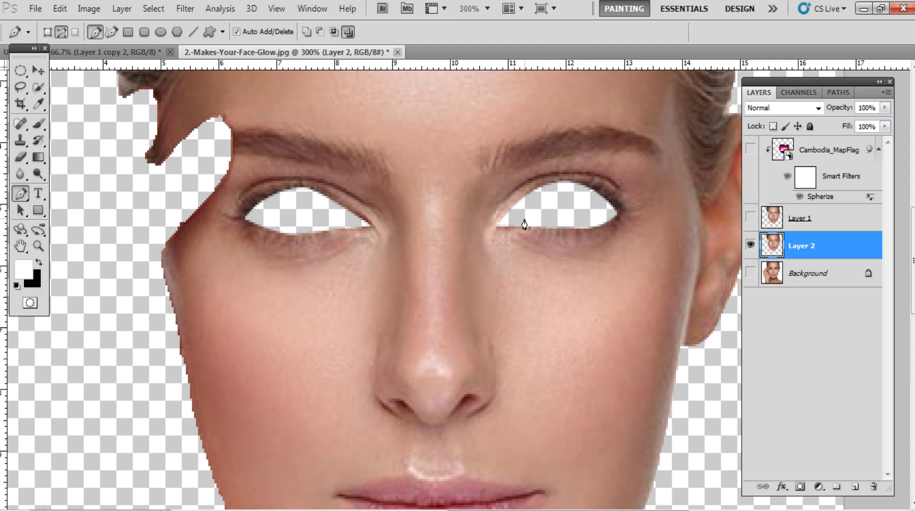
key("ctrl+alt+z")
key("ctrl+alt+z")
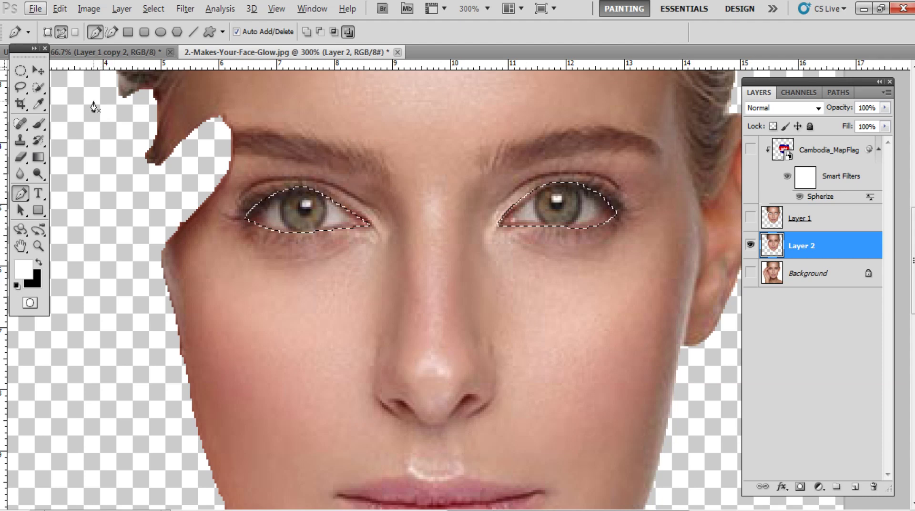
Feather the eye selection by 5 pixels, and delete both eyes from Layer 2
left_click(20, 73)
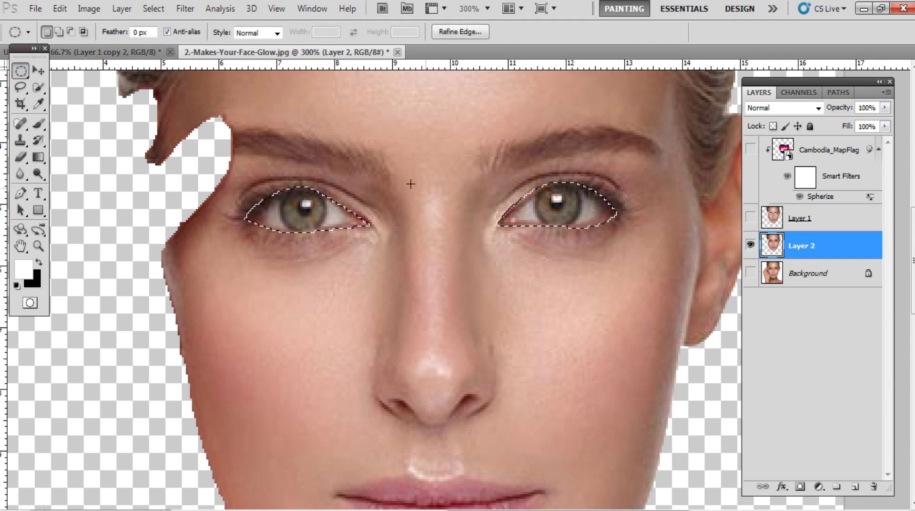
right_click(554, 209)
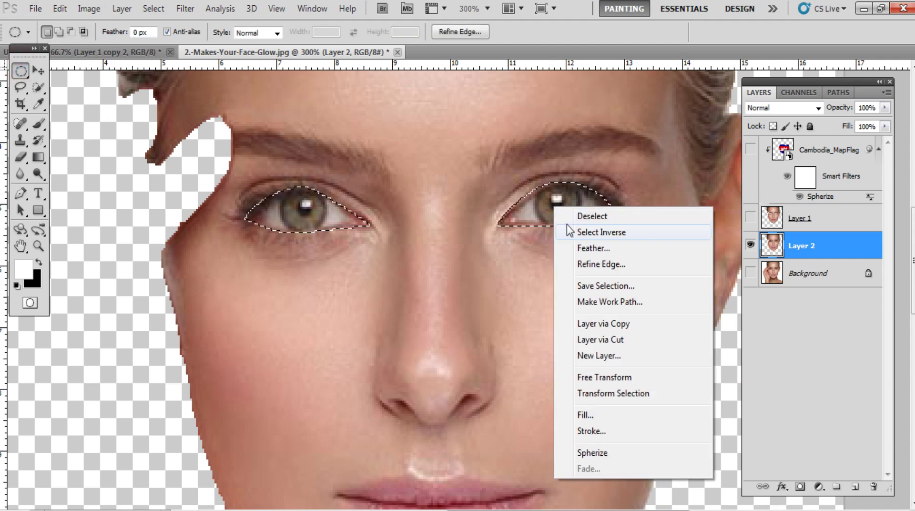
left_click(579, 249)
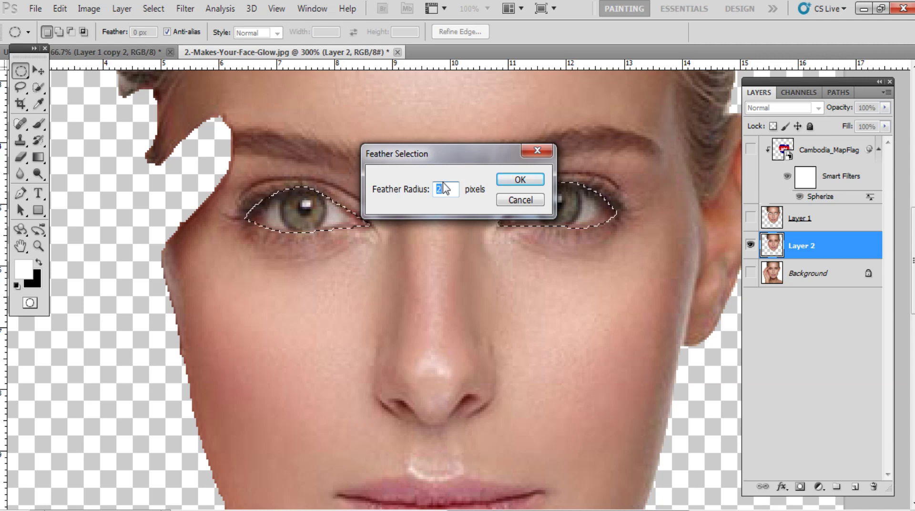
type("5")
left_click(525, 180)
key("Delete")
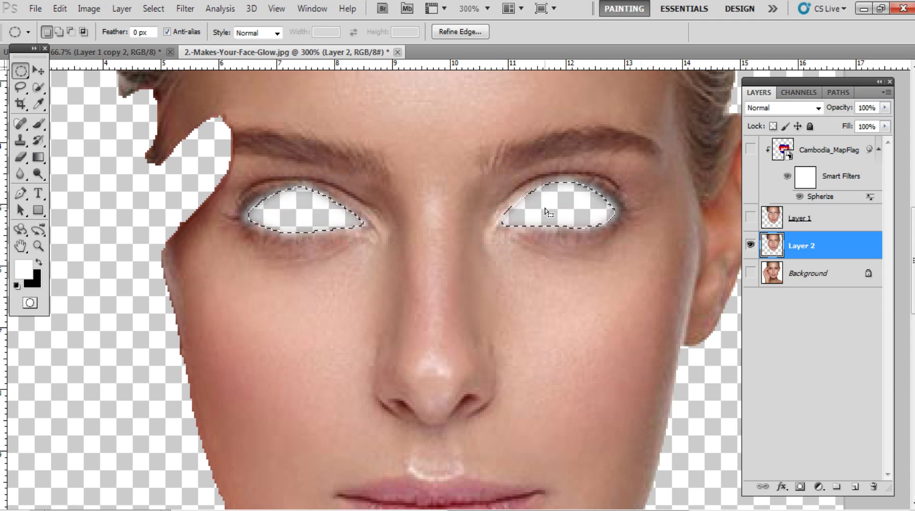
key("ctrl+h")
key("v")
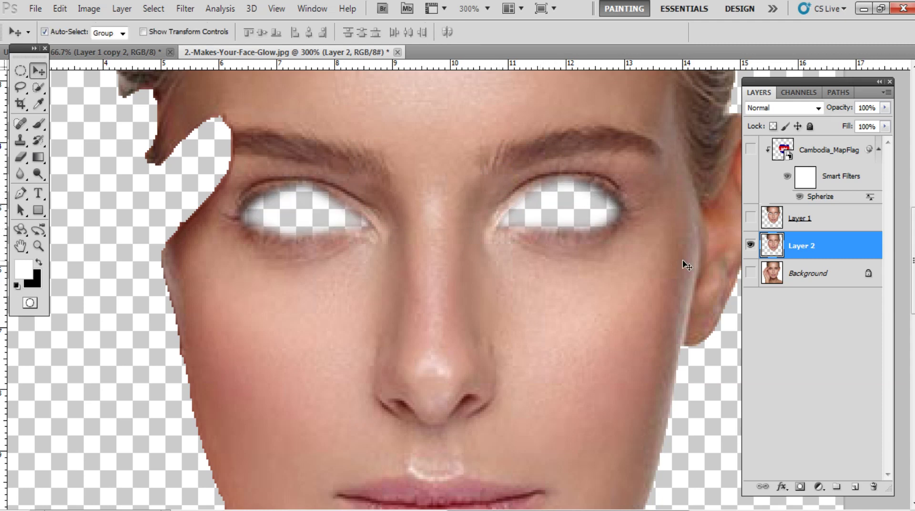
Compare the face cutout with the Background layer hidden and shown, leaving the Background layer visible
left_click(530, 210, "ctrl+alt")
left_click(531, 210, "ctrl+alt")
left_click(530, 210, "ctrl+alt")
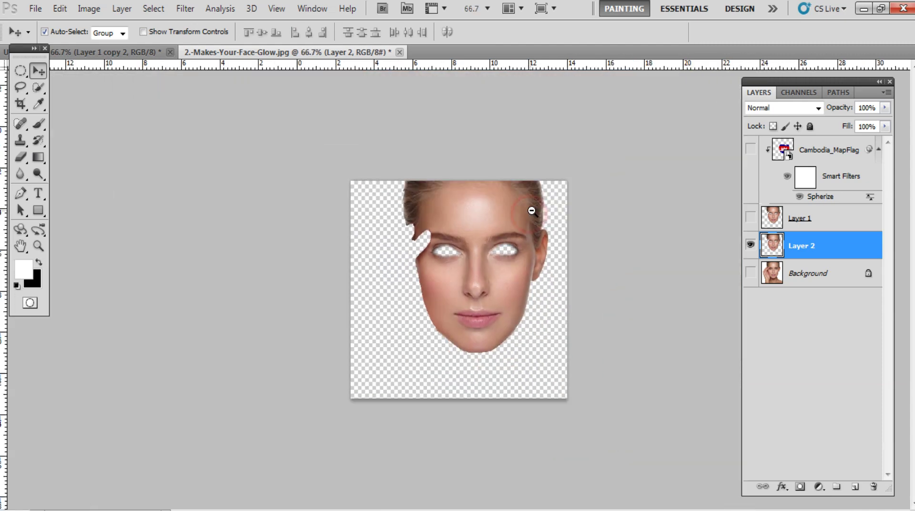
left_click(751, 272)
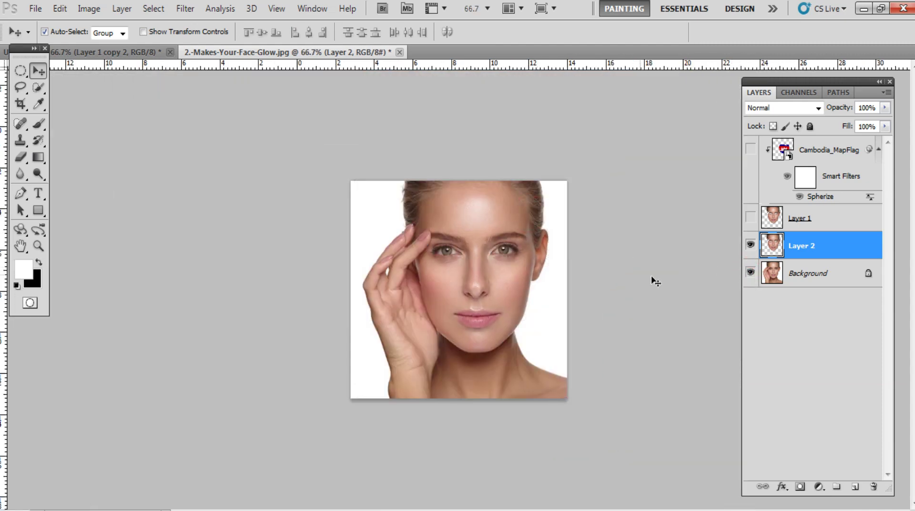
left_click(751, 272)
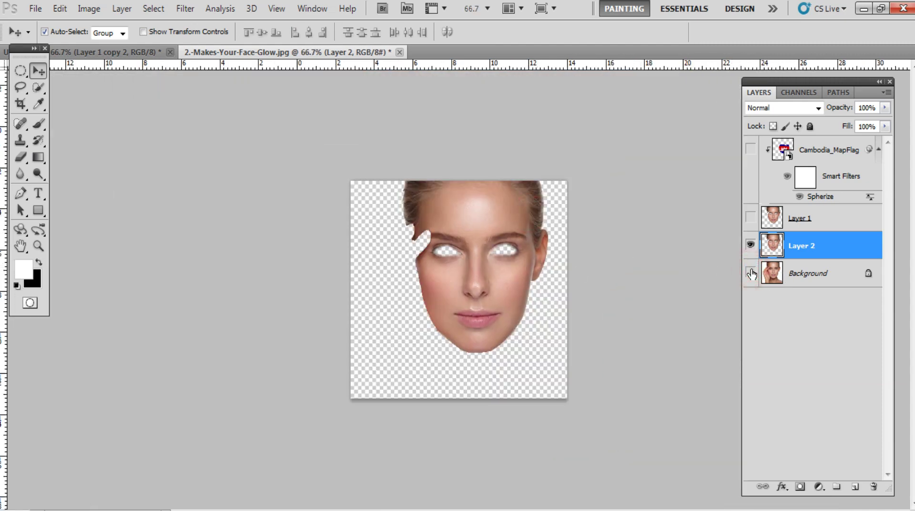
left_click(751, 273)
left_click(498, 242)
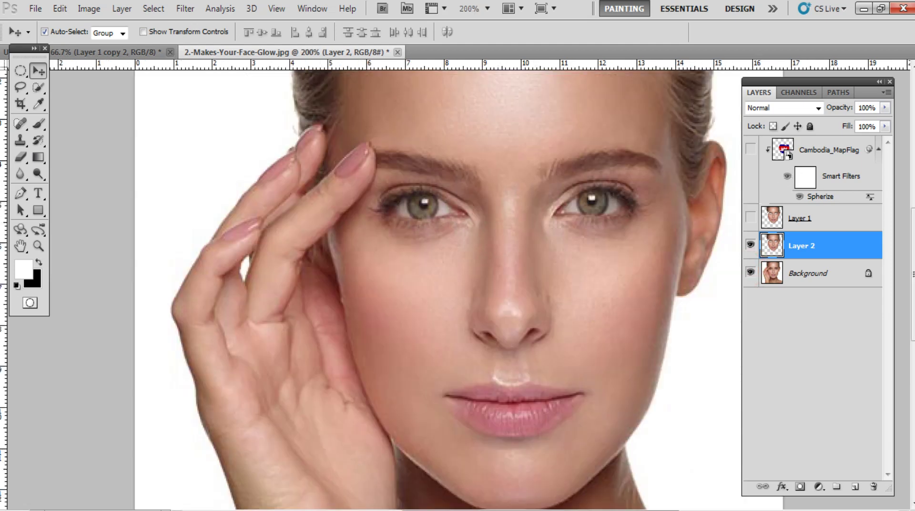
Place the Cambodia_MapFlag image from the desktop into the portrait document as a new layer above Layer 2
left_click(254, 466)
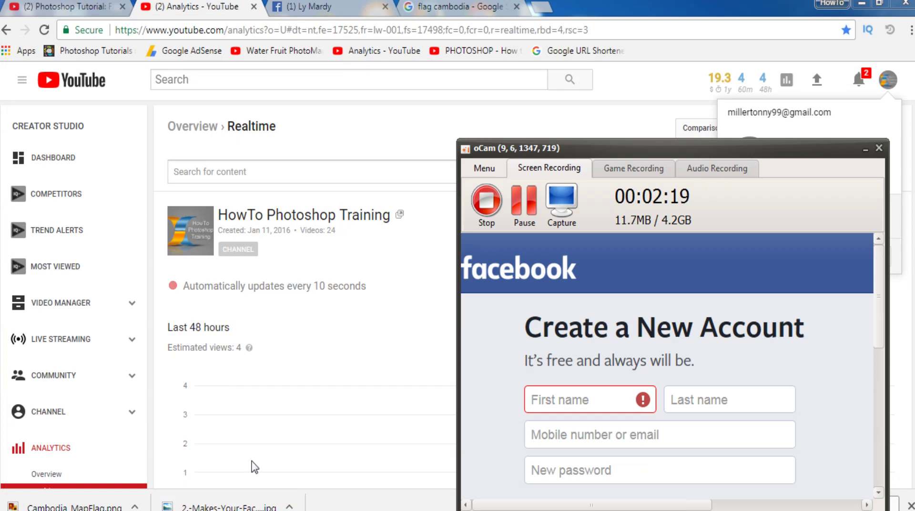
key("super+d")
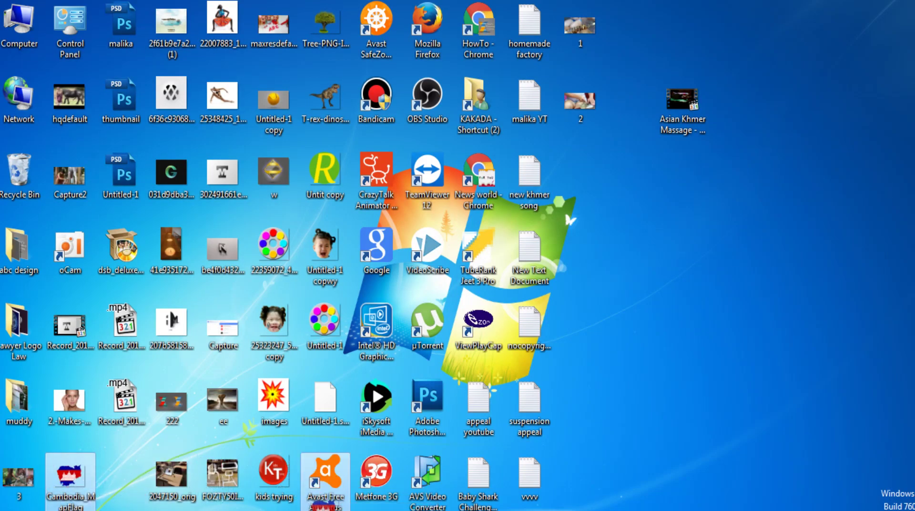
left_click_drag(325, 509, 407, 346)
left_click(417, 359, "alt")
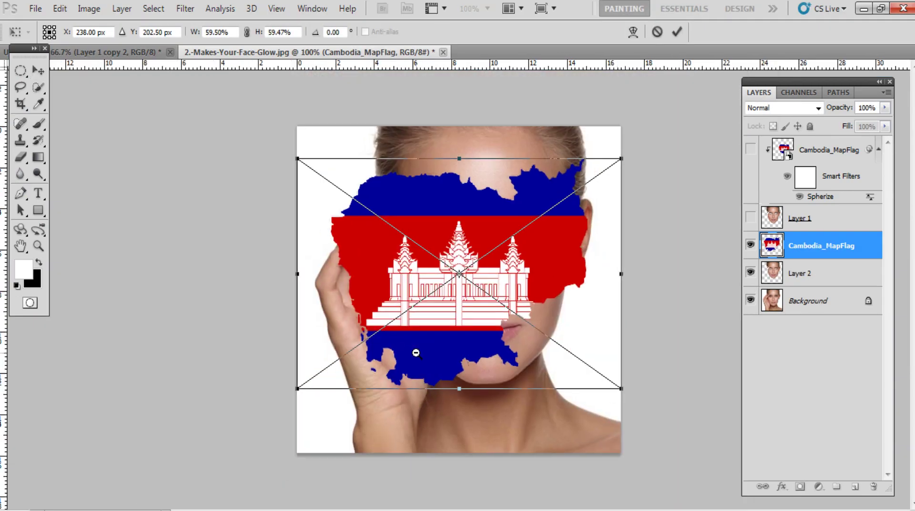
double_click(461, 320)
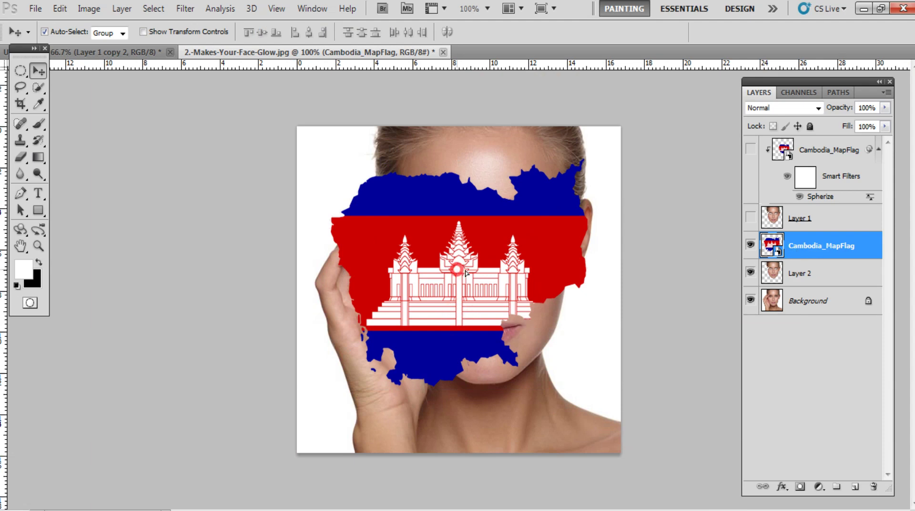
Center the new flag over the nose and scale it down proportionally to about 39%
left_click_drag(461, 270, 484, 271)
key("ctrl+t")
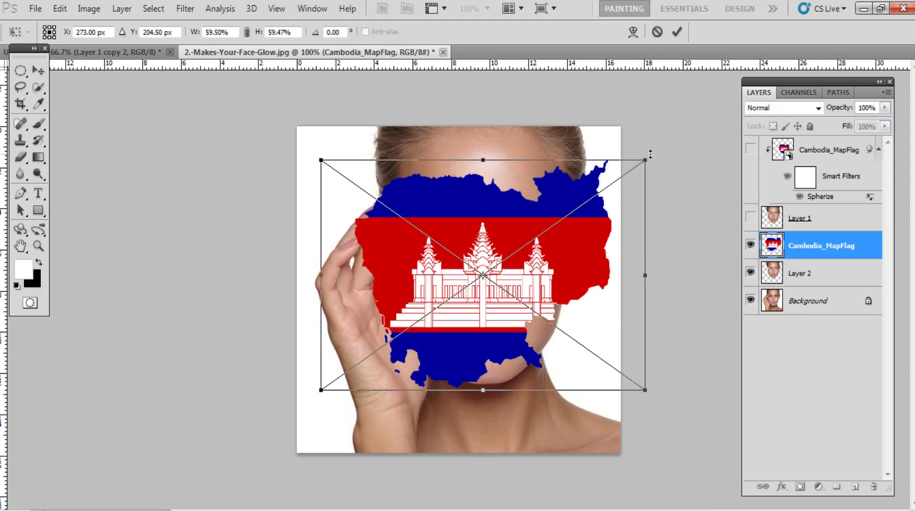
left_click_drag(647, 157, 588, 193)
key("Return")
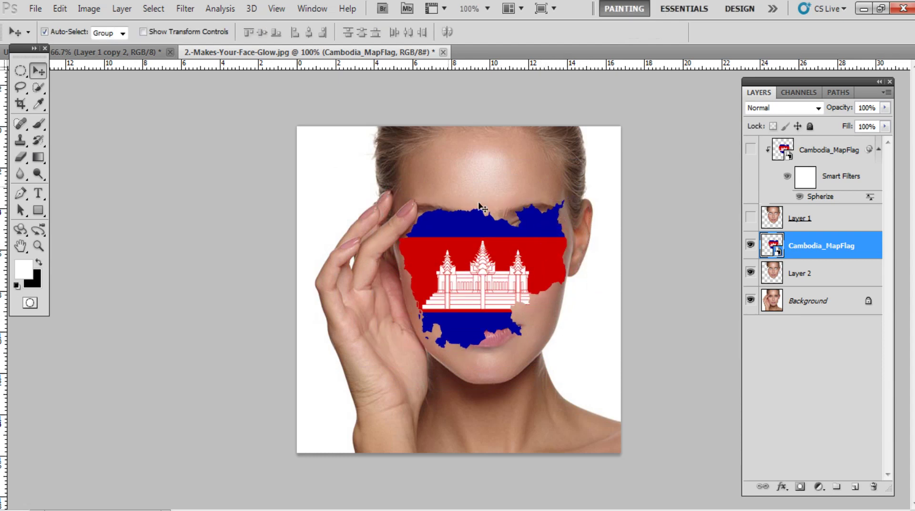
Apply the Spherize distortion in Normal mode to the new flag layer so that it bulges with the face
left_click(184, 9)
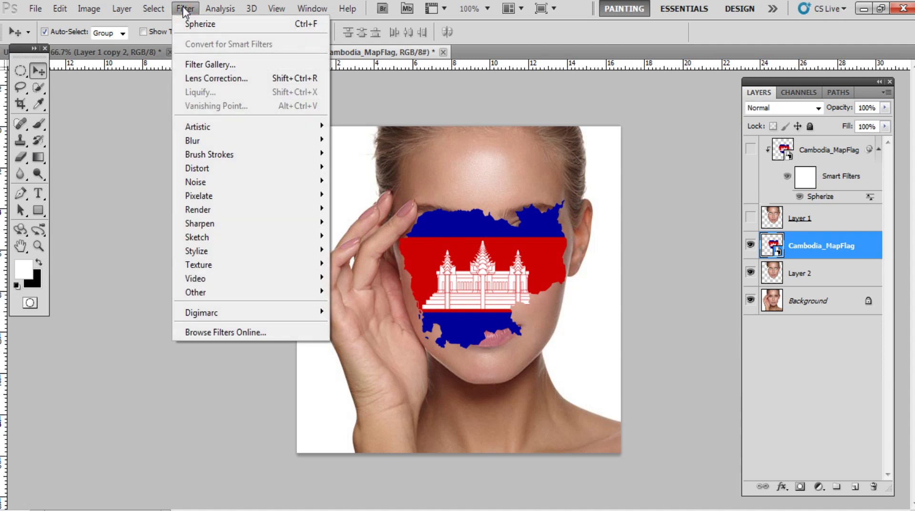
left_click(233, 166)
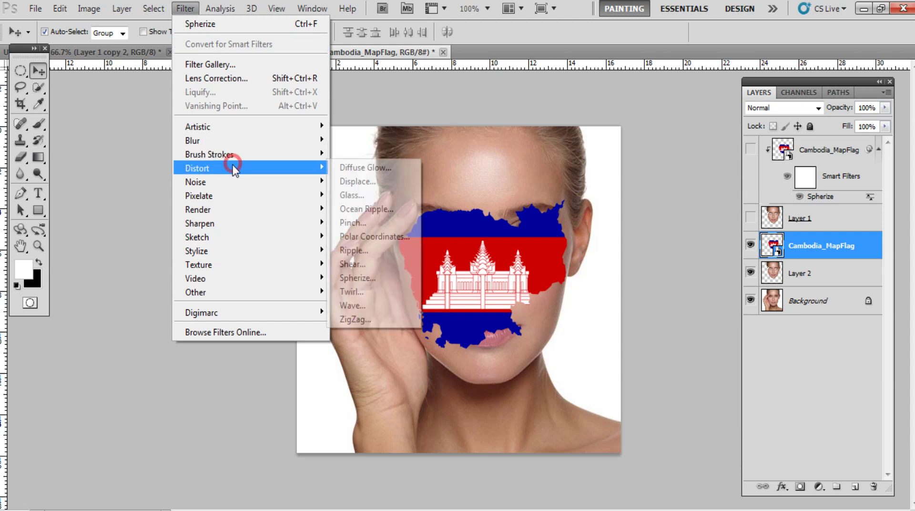
left_click(376, 278)
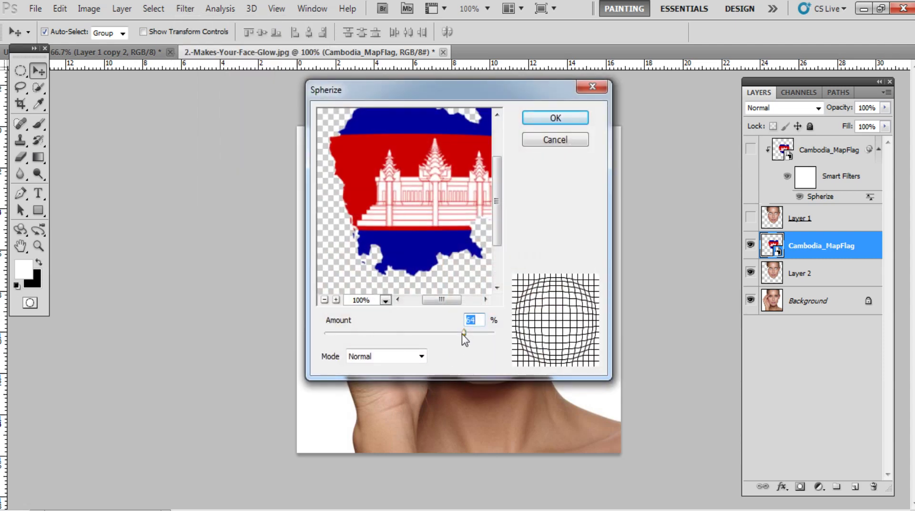
mouse_move(462, 333)
left_mouse_down()
mouse_move(392, 353)
mouse_move(466, 333)
left_mouse_up()
left_click(547, 118)
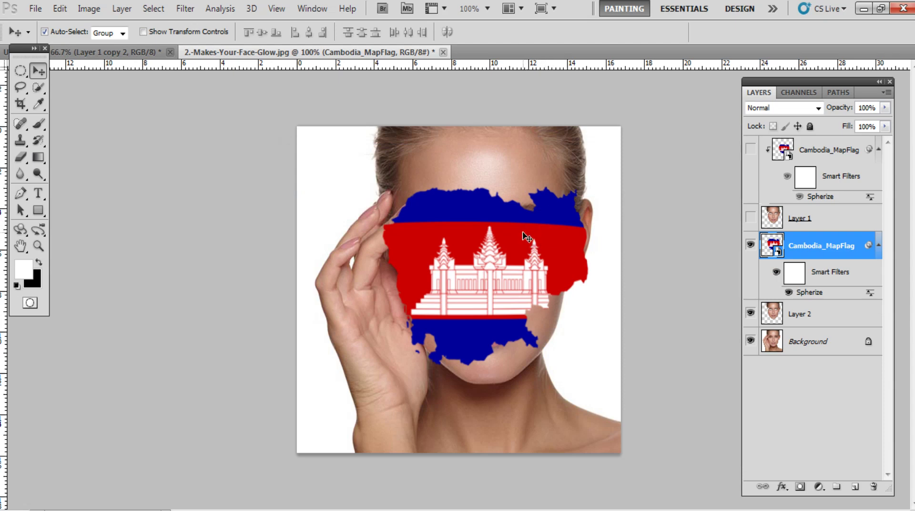
Scale the spherized flag down proportionally to about 35.4% around its center
key("ctrl+t")
left_click(475, 213)
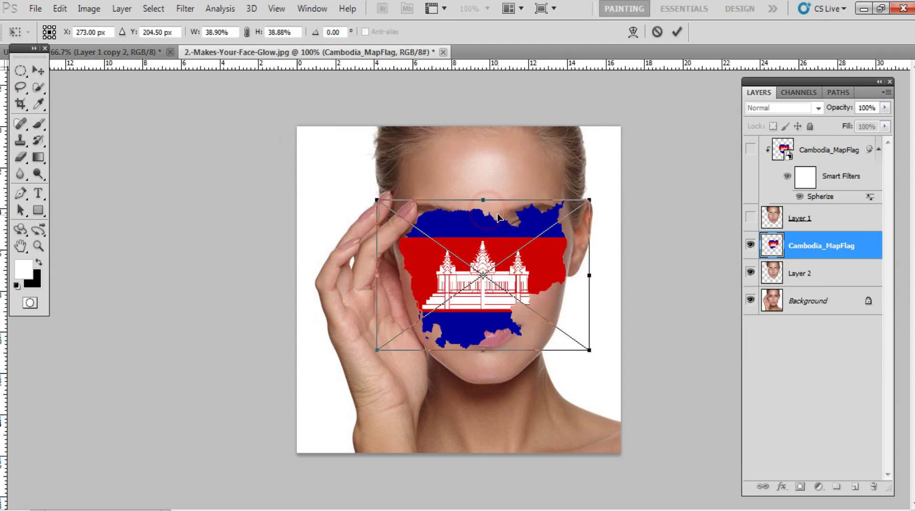
left_click_drag(587, 200, 578, 207)
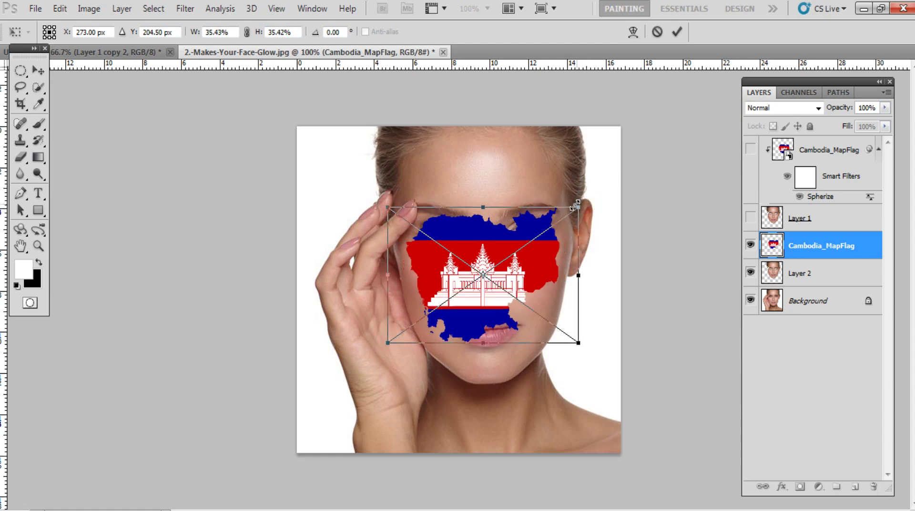
key("Return")
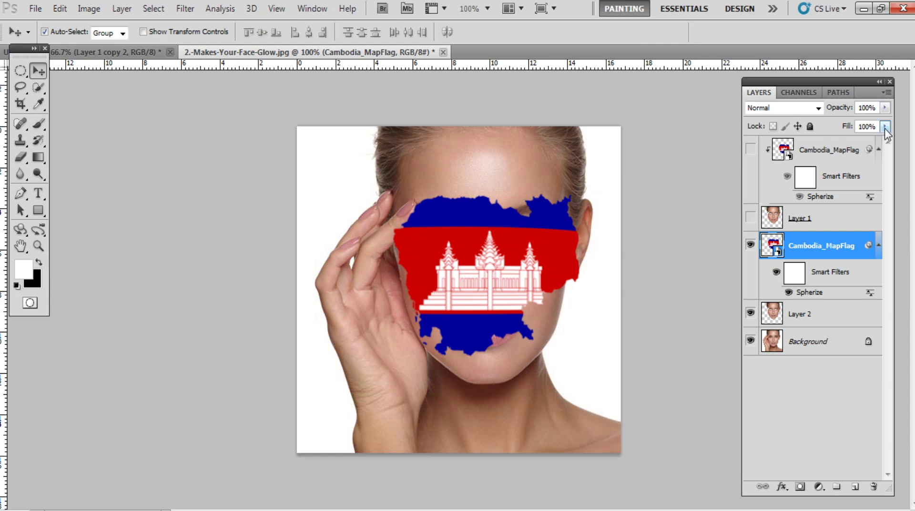
Set the new flag layer's opacity to 68% and its blend mode to Color Burn
left_click_drag(885, 108, 863, 126)
left_click(786, 106)
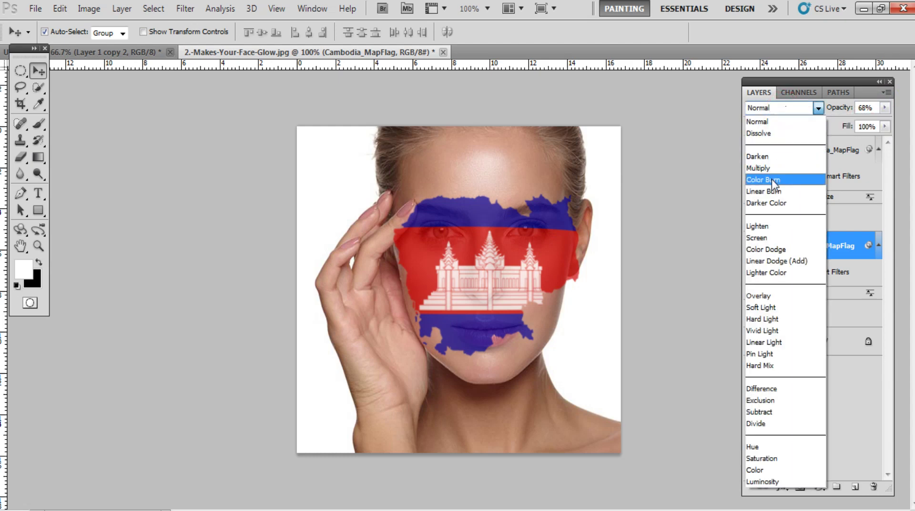
left_click(772, 180)
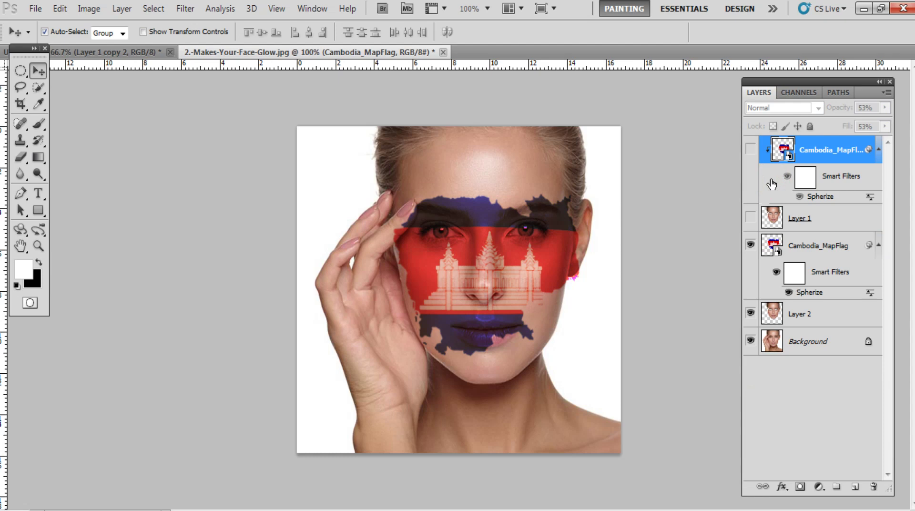
Check the hidden upper flag layer's settings, and raise the lower flag layer's opacity to 100%
left_click(503, 279)
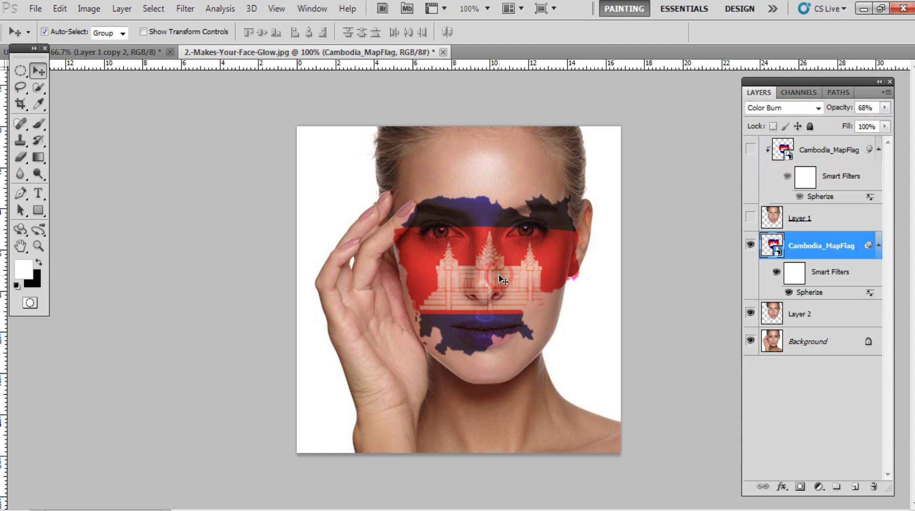
left_click(824, 152)
left_click(799, 240)
left_click(885, 108)
left_click_drag(865, 119, 901, 122)
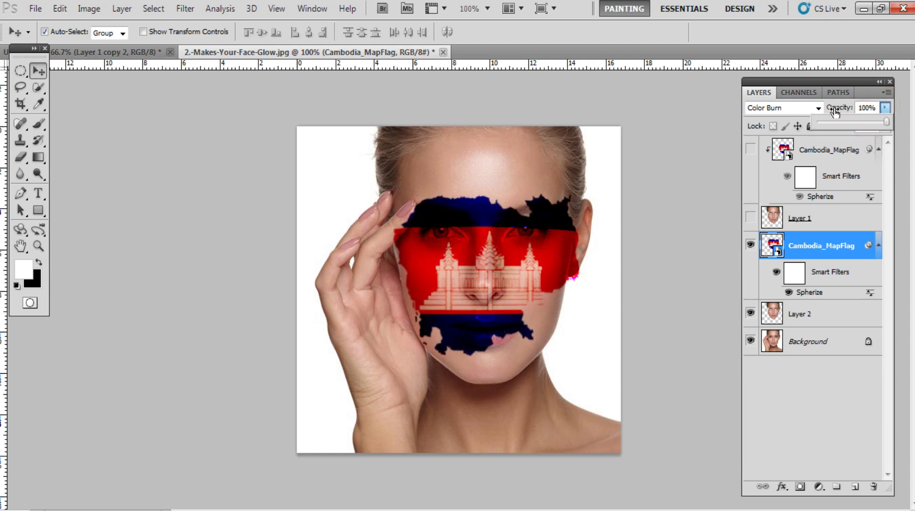
Show Layer 1 and its clipped flag layer, and set the lower flag layer's fill to 56%
left_click(750, 149)
left_click(751, 217)
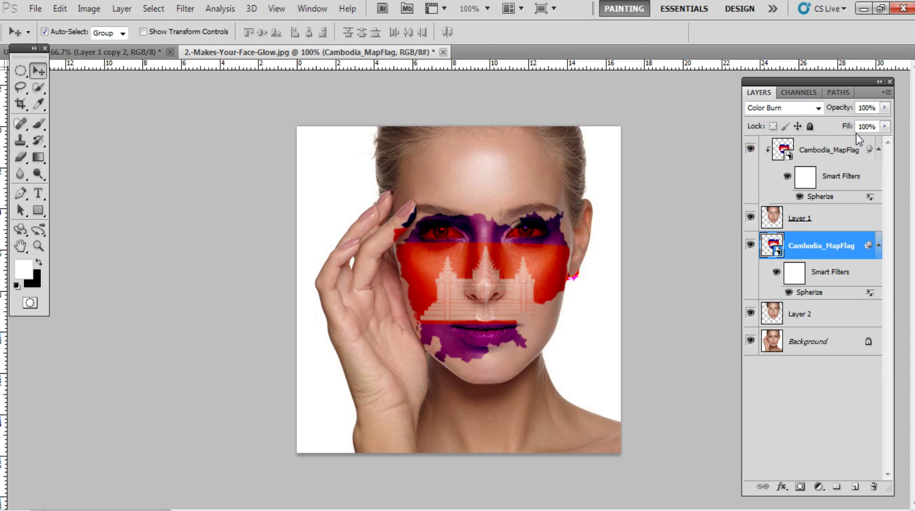
left_click(885, 127)
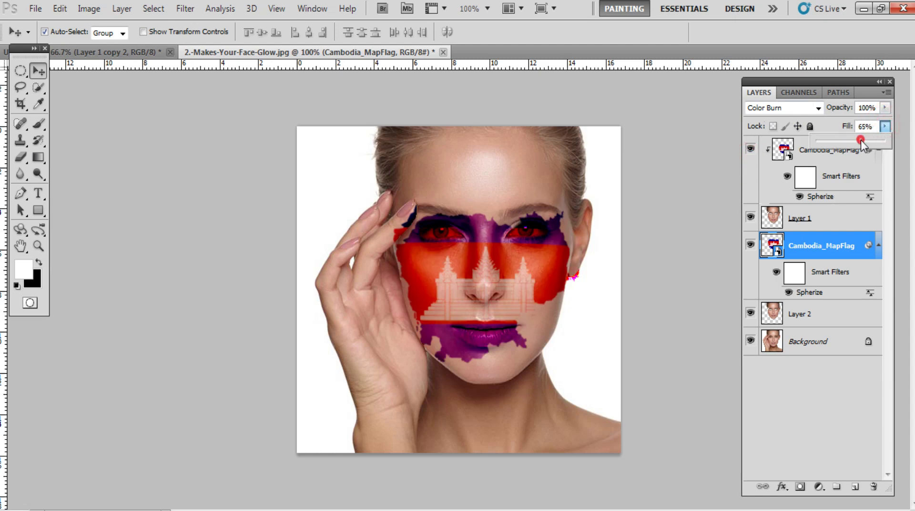
left_click_drag(861, 140, 856, 146)
Check the cutout with the Background layer hidden and shown, and clip the lower flag layer to Layer 2
right_click(815, 245)
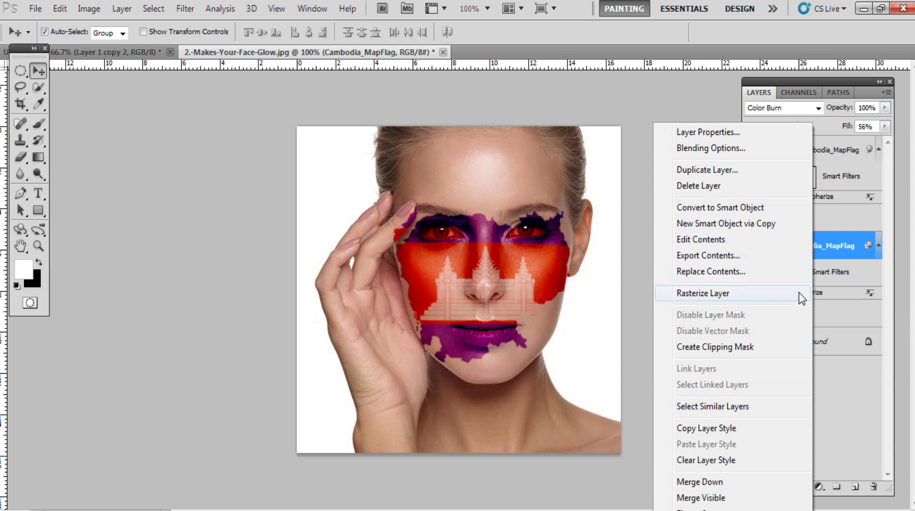
left_click(842, 372)
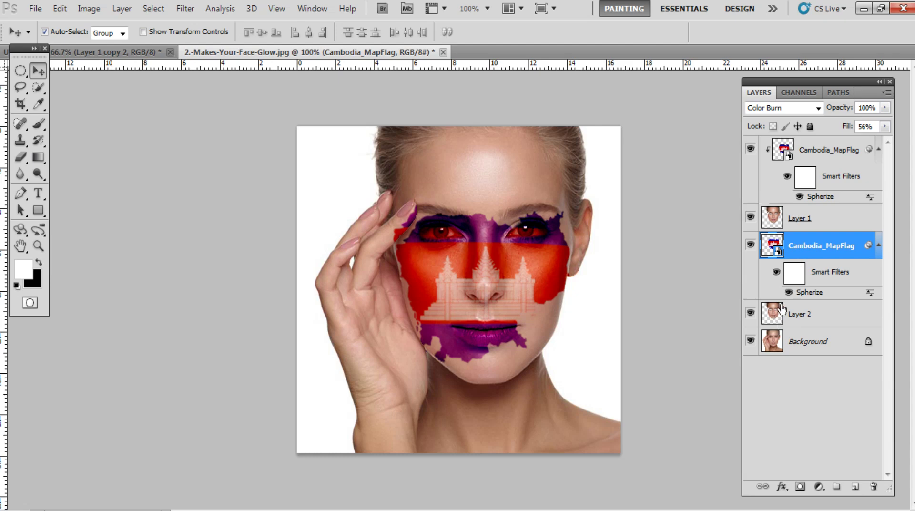
left_click(752, 340)
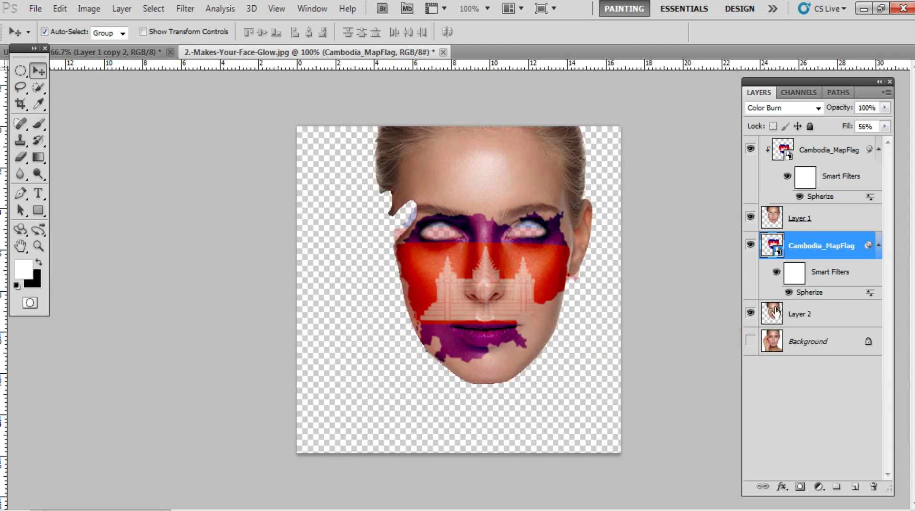
left_click(751, 340)
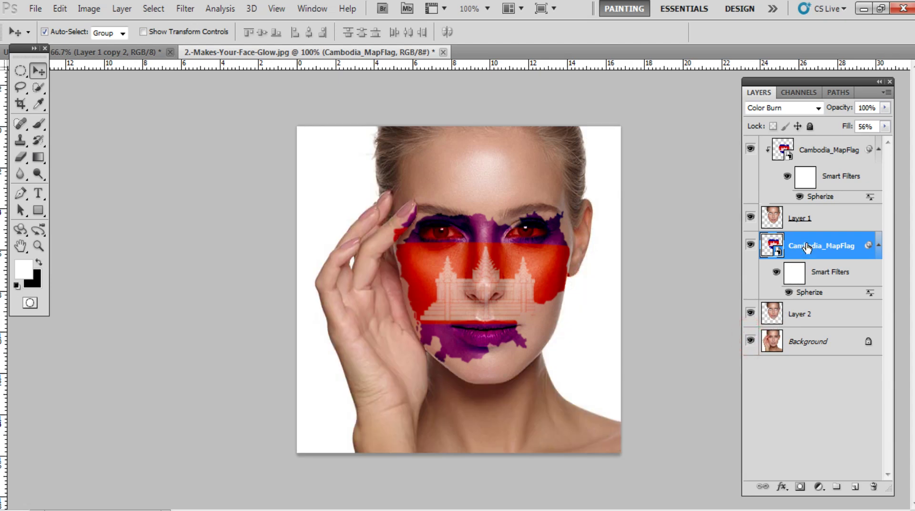
right_click(806, 246)
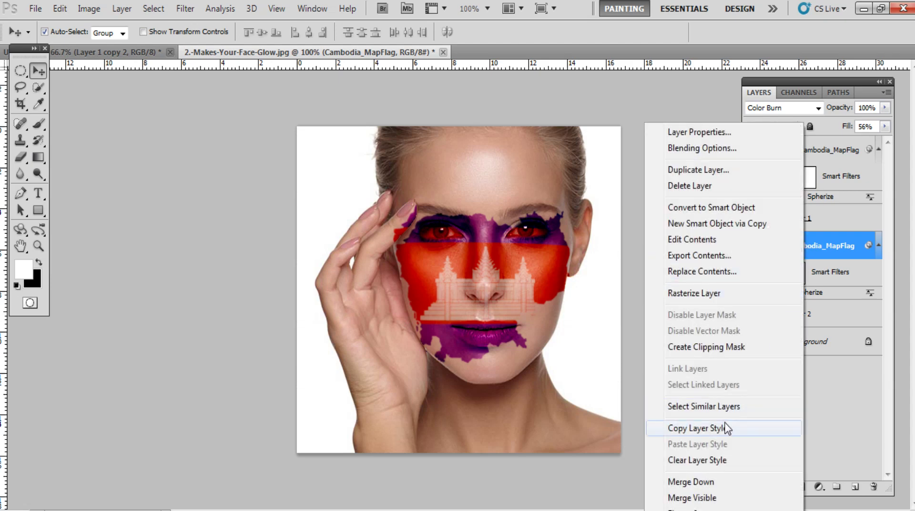
left_click(705, 347)
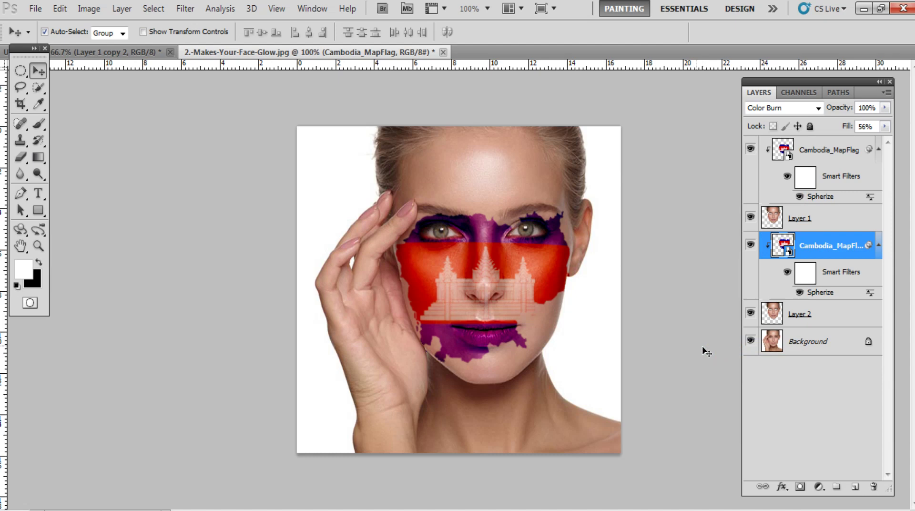
Inspect the painted face up close and compare it with the flag layers hidden and shown, leaving both flags visible
key("ctrl+plus")
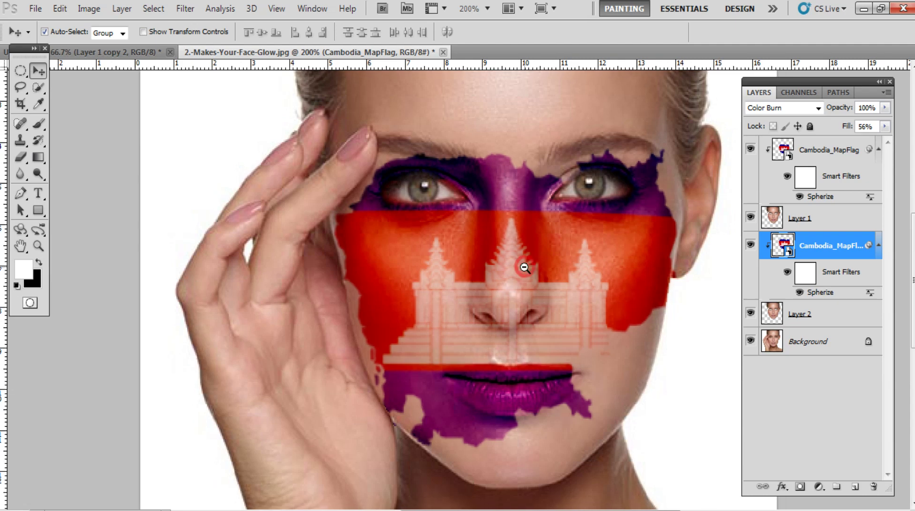
key("ctrl+minus")
left_click(536, 260)
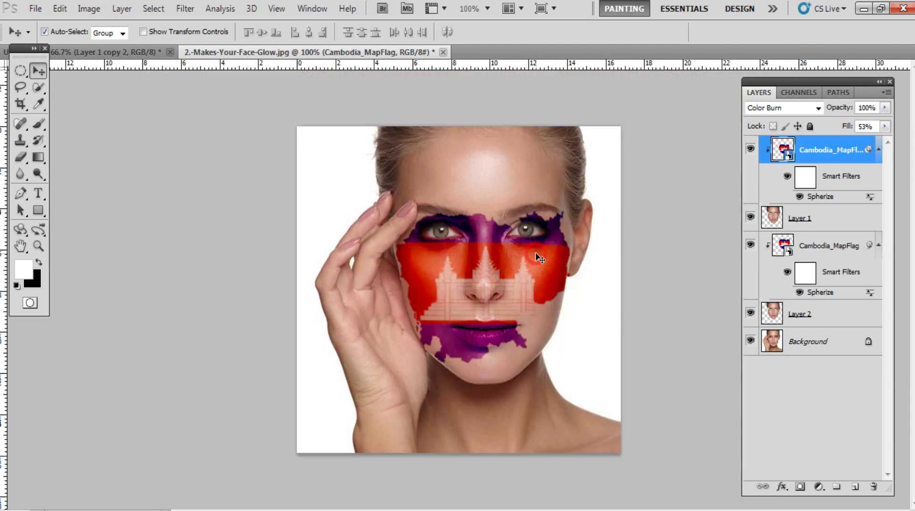
left_click(751, 150)
left_click(750, 150)
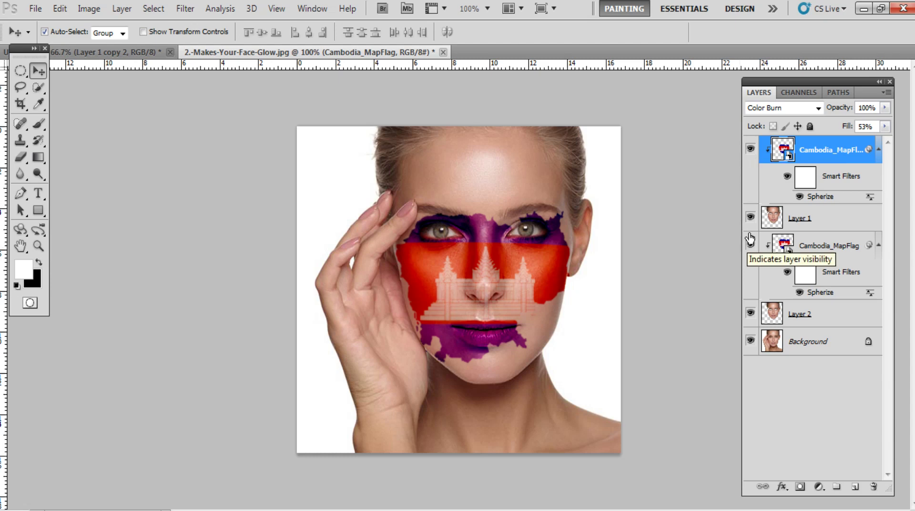
left_click(750, 245)
left_click(752, 150)
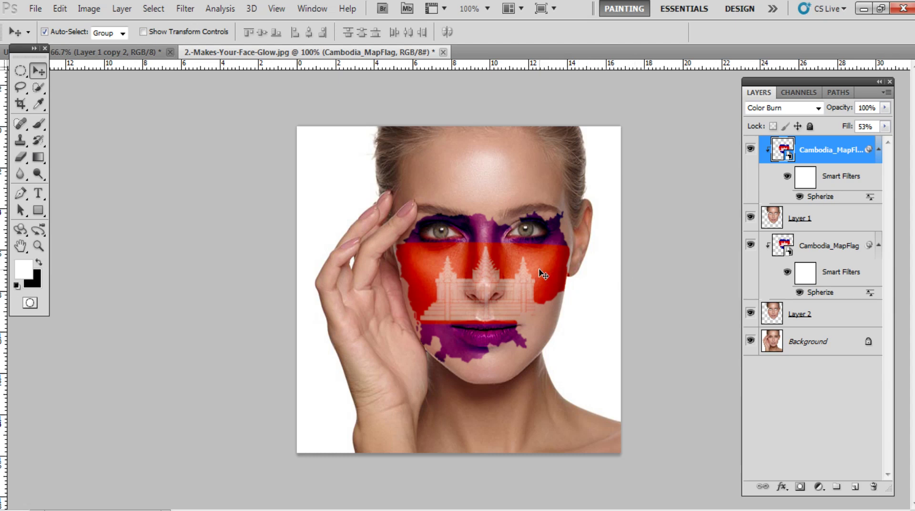
Hide Layer 1 and its upper flag, and move the lower flag up the face so that it reaches the forehead
left_click(821, 245)
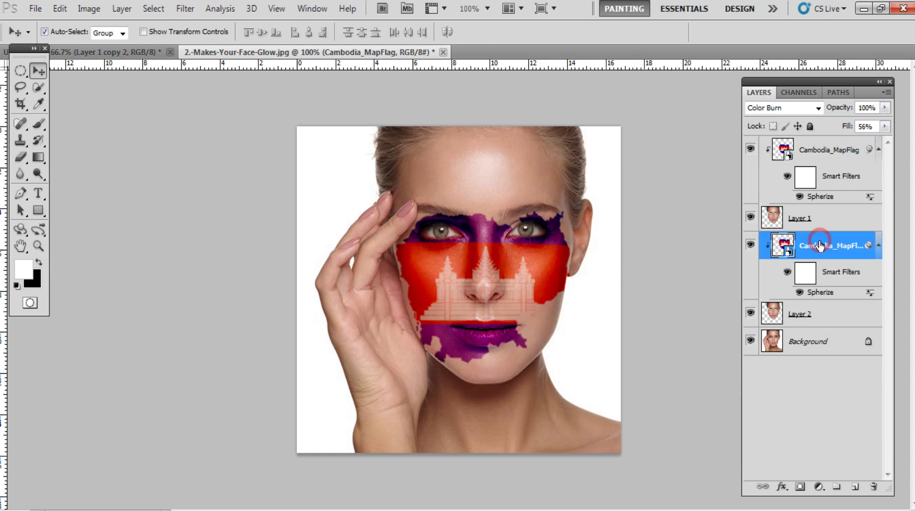
left_click(752, 151)
left_click(750, 217)
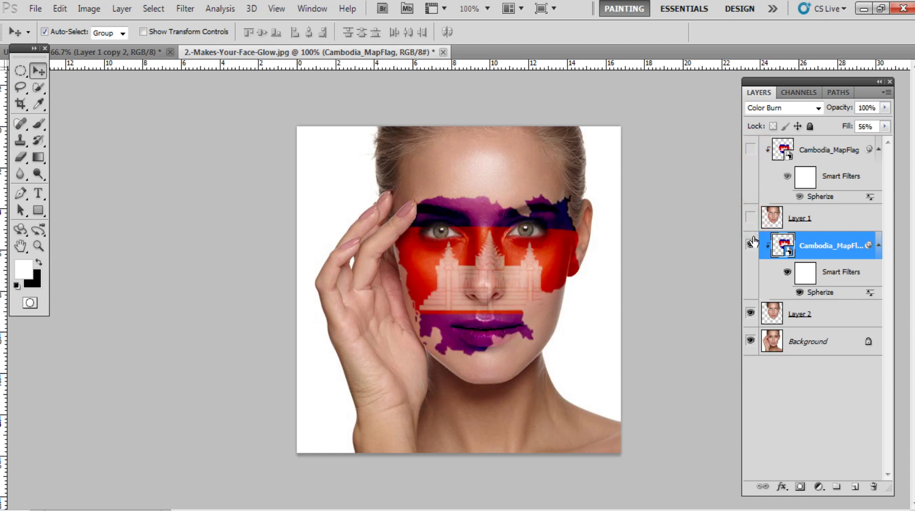
left_click_drag(548, 252, 543, 230)
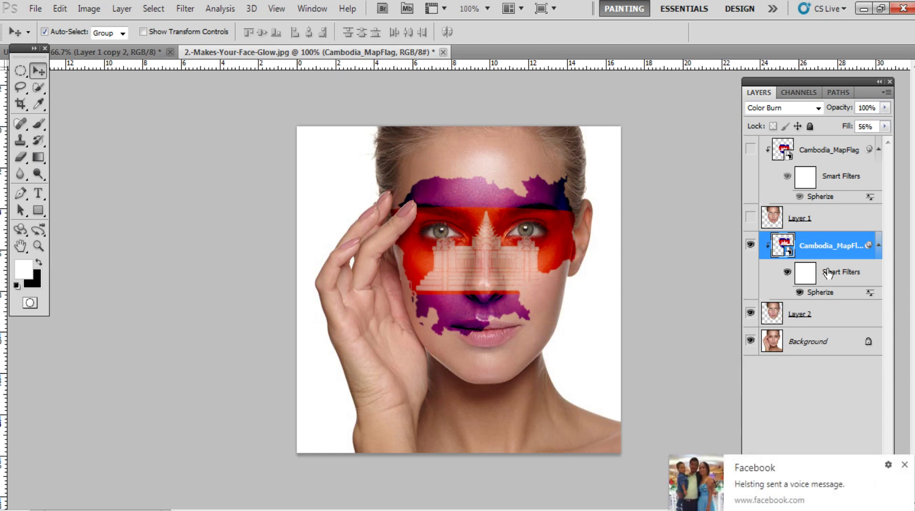
left_click(905, 464)
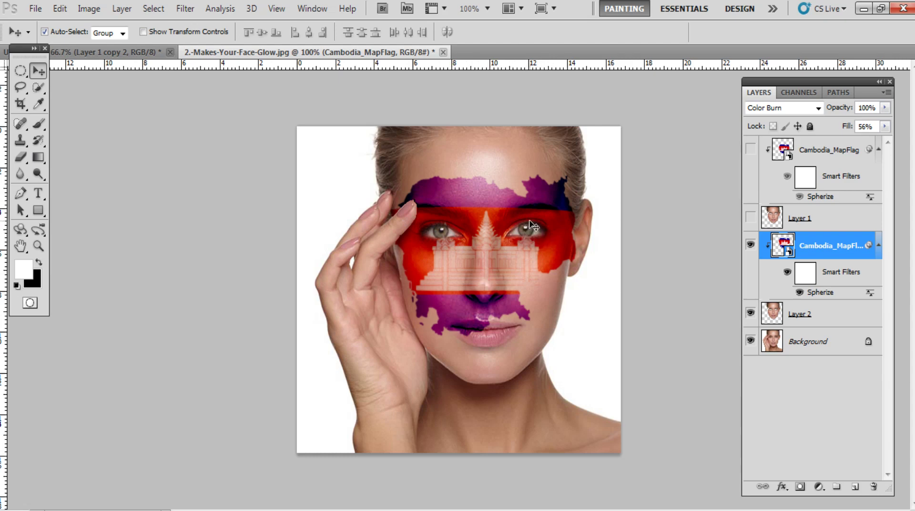
Compare the painted face with the Background layer hidden and shown, leaving the Background layer visible
left_click(750, 341)
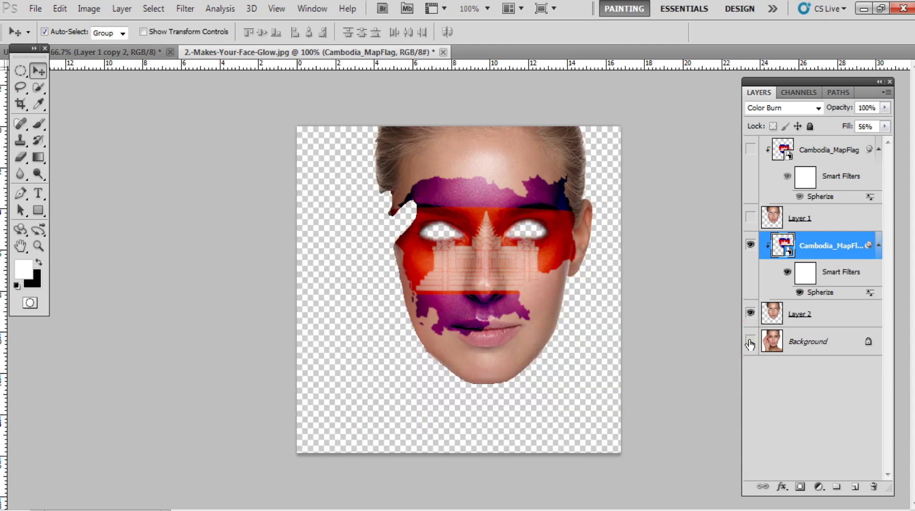
left_click(750, 341)
left_click(750, 341)
left_click(750, 341)
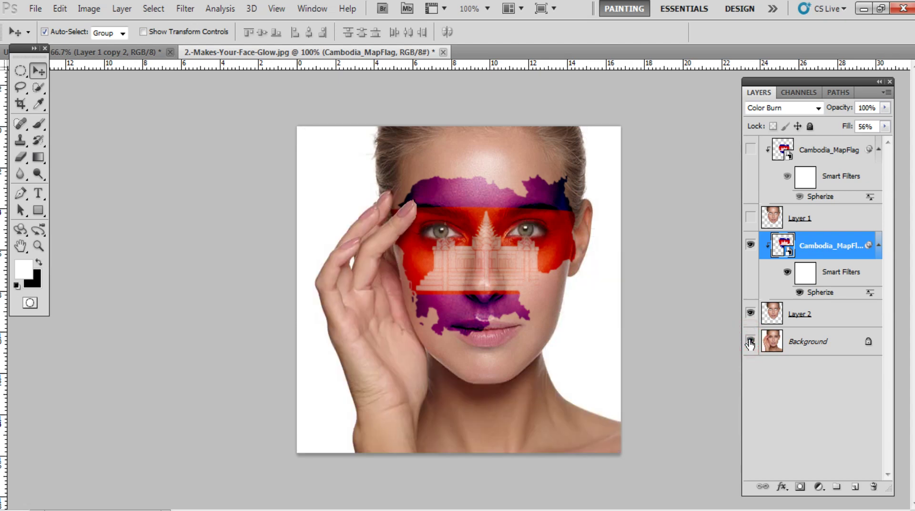
Check the face cutout with the Background layer hidden and shown, and nudge the lower flag slightly toward the raised hand
left_click(750, 340)
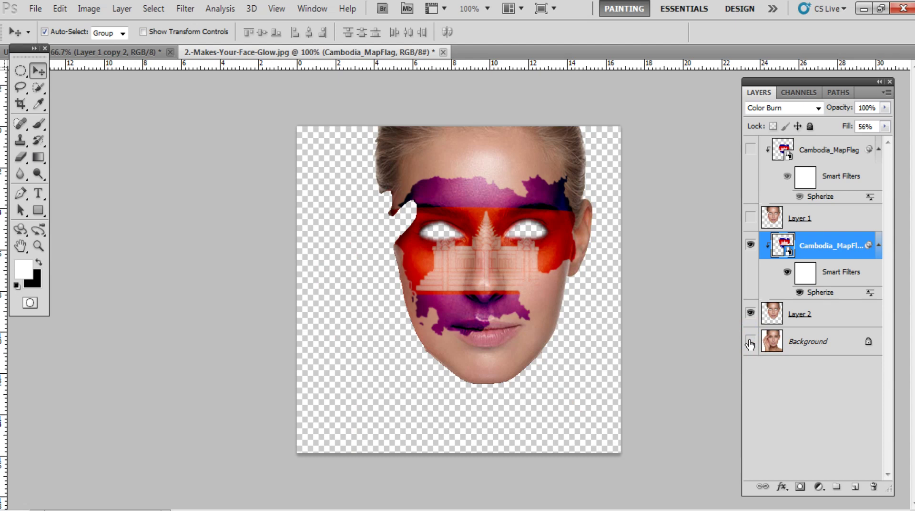
left_click(750, 341)
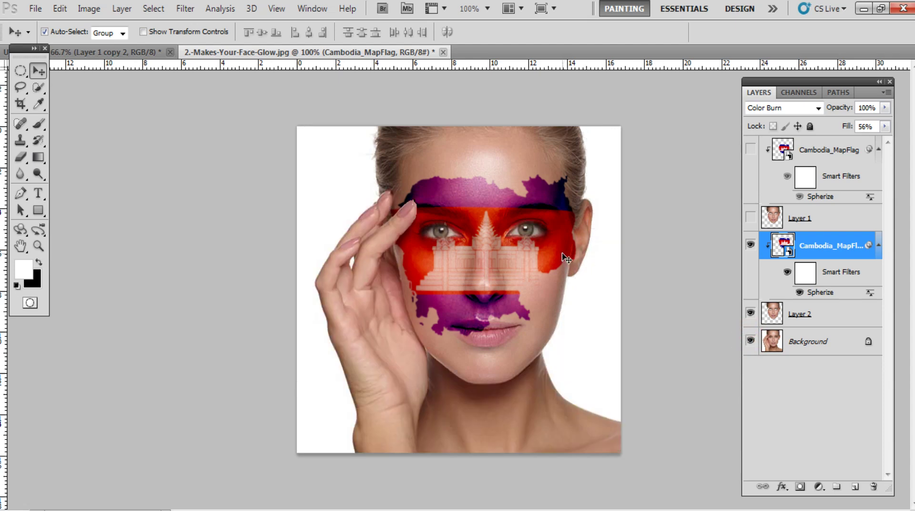
mouse_move(566, 258)
left_mouse_down()
mouse_move(556, 267)
mouse_move(557, 259)
left_mouse_up()
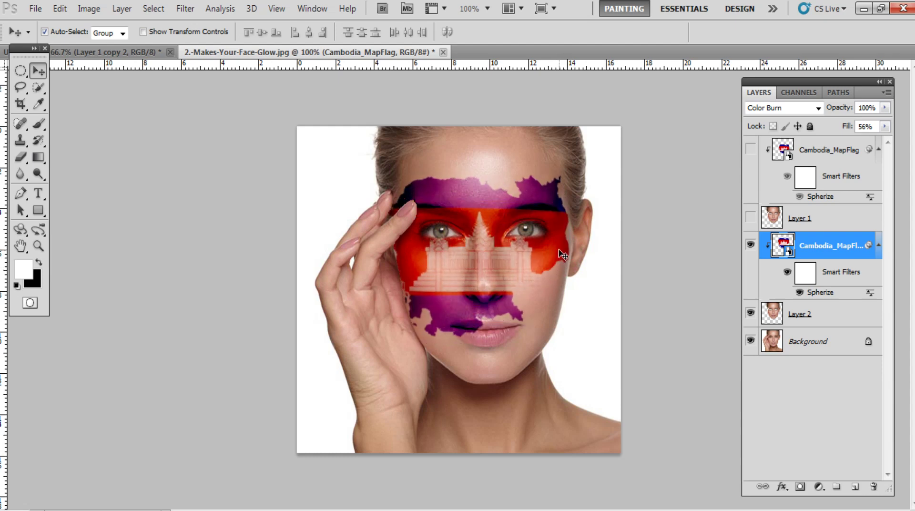
Scale the lower flag to about 38% with Free Transform and move it across the face from the eyebrows to the mouth, reaching the ear
key("ctrl+t")
left_click(474, 214)
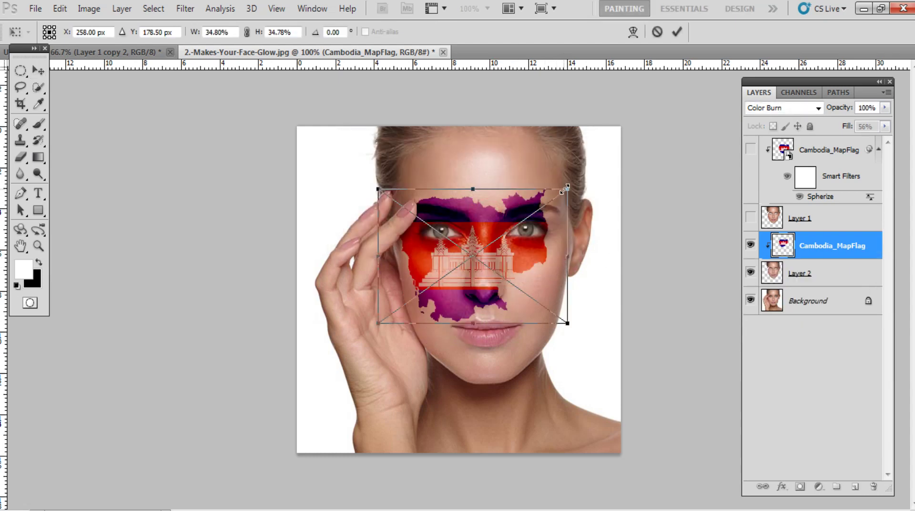
mouse_move(568, 189)
left_mouse_down()
mouse_move(536, 206)
mouse_move(563, 195)
left_mouse_up()
left_click_drag(549, 260, 520, 244)
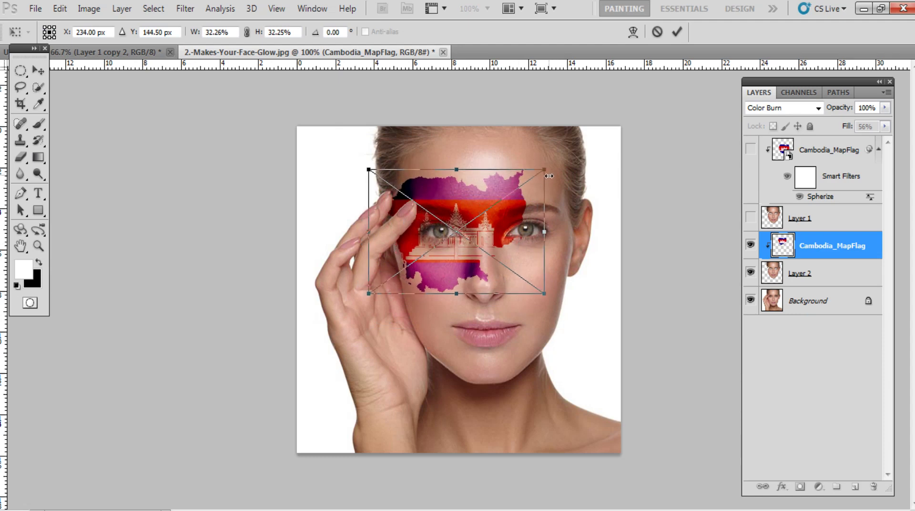
left_click_drag(546, 170, 561, 157)
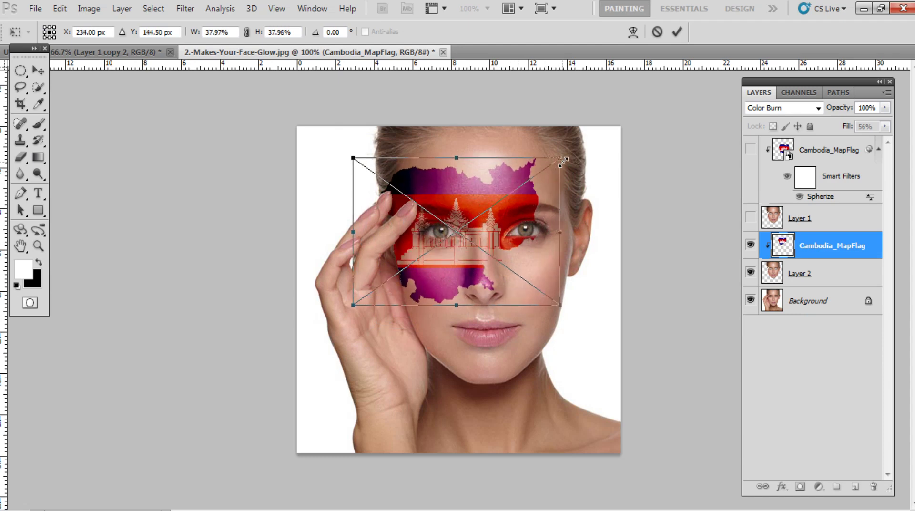
double_click(533, 185)
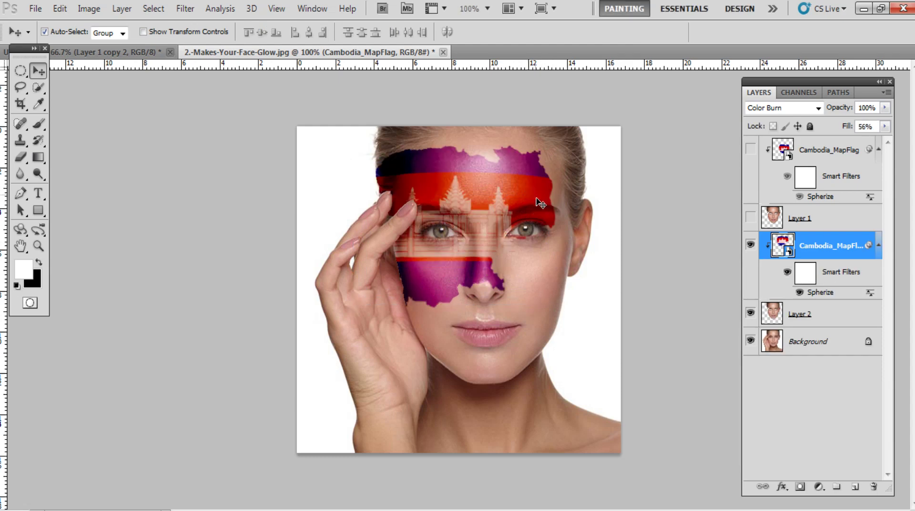
left_click_drag(532, 189, 559, 228)
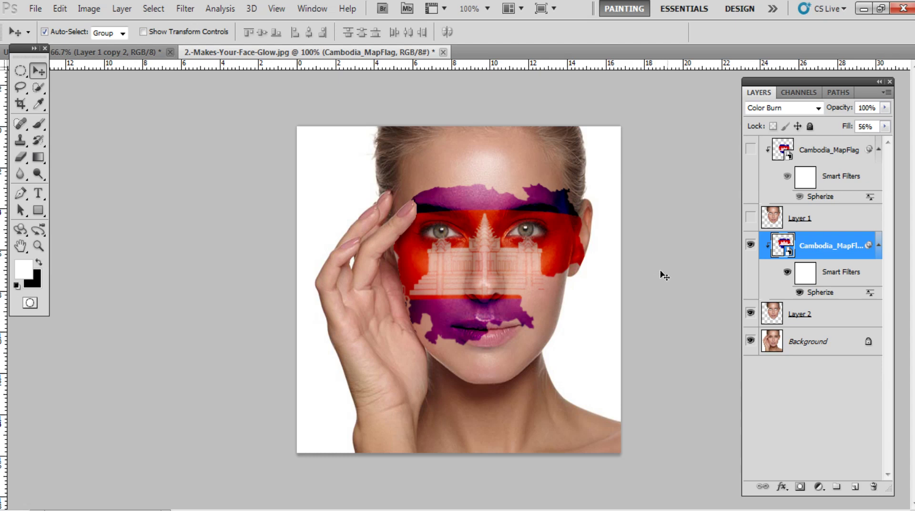
Select Layer 2 and set up the Eraser with a soft round brush at 0% hardness
left_click(817, 317)
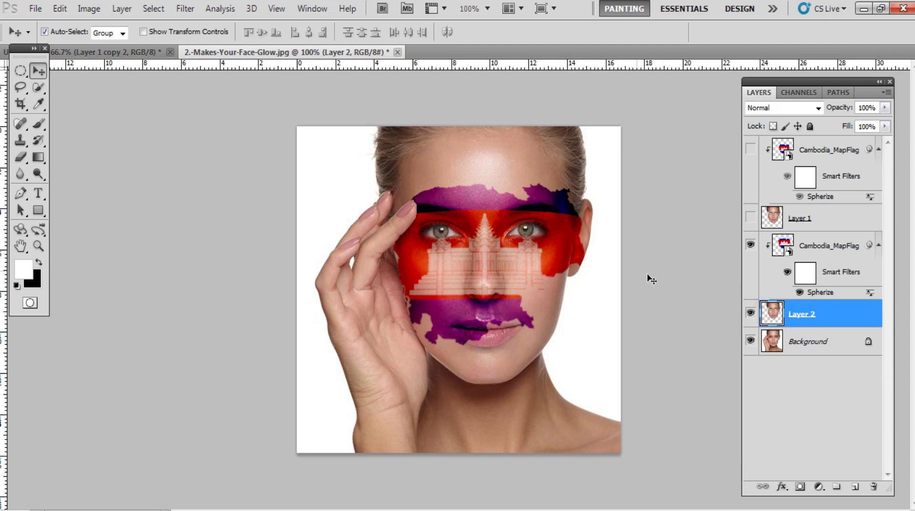
left_click(22, 158)
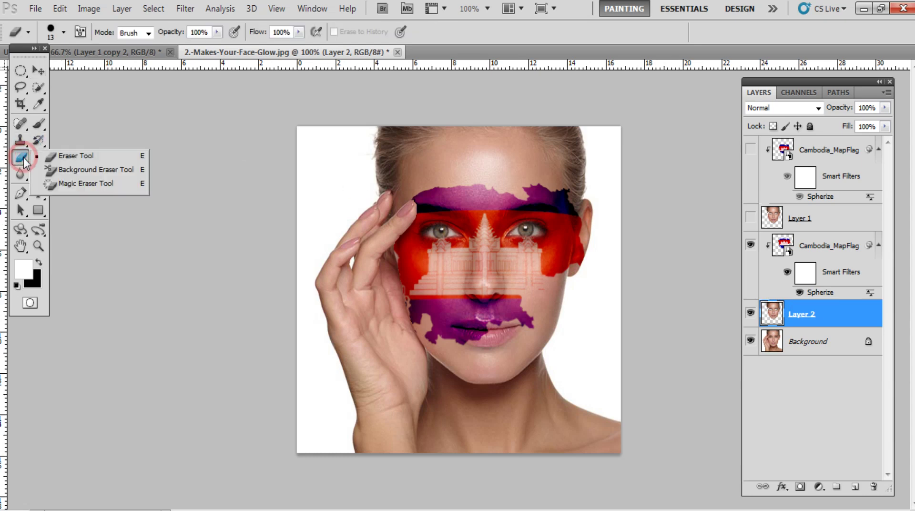
left_click(62, 157)
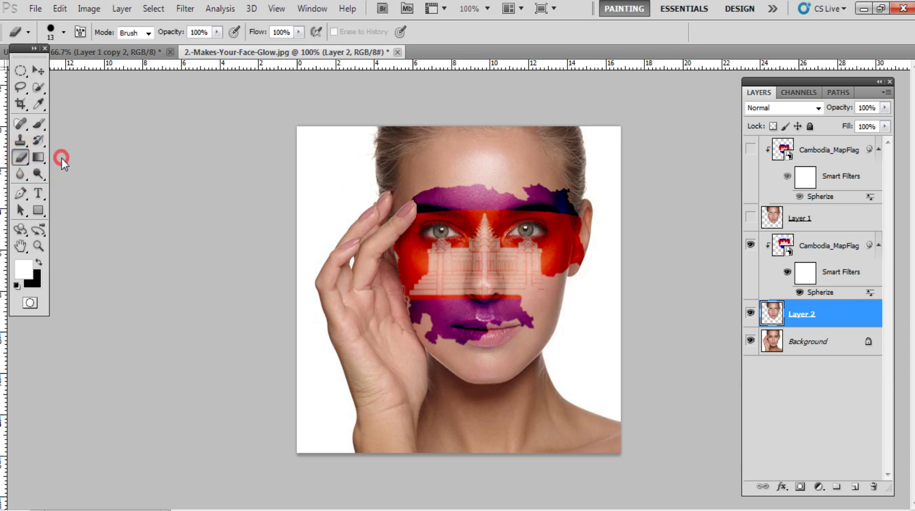
left_click(51, 31)
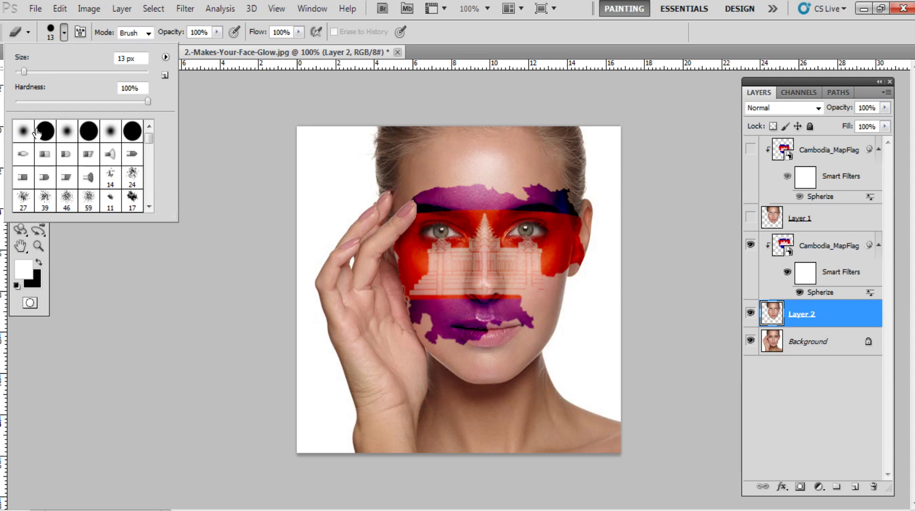
left_click(67, 133)
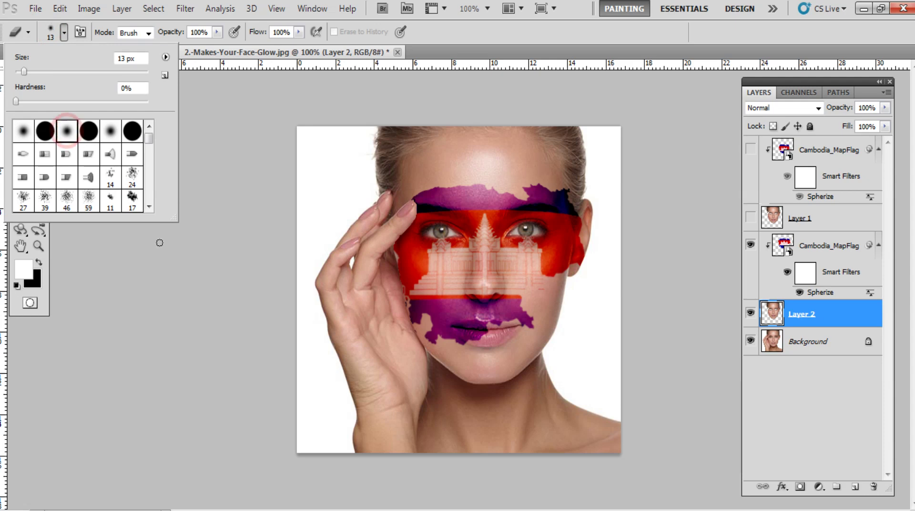
left_click(157, 251)
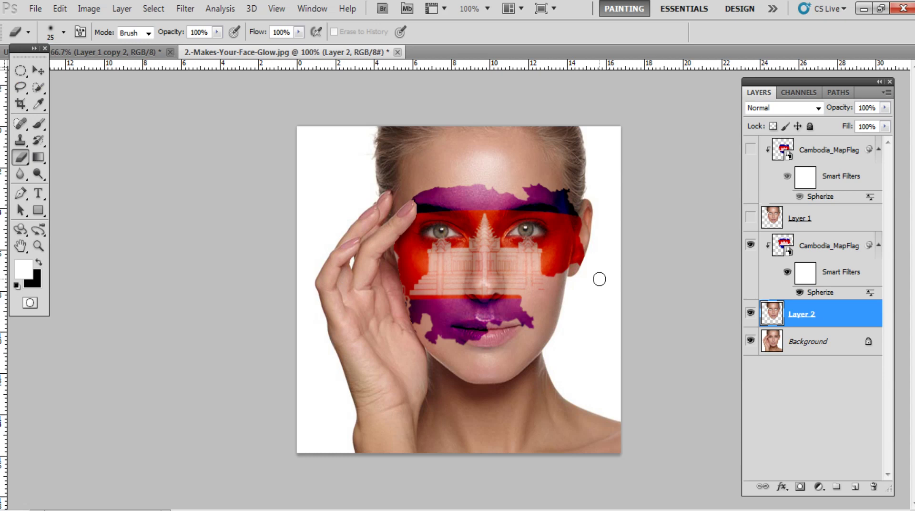
Erase Layer 2 over the ear and the adjacent hairline with a 45 px brush to clear the flag from the ear
key("bracketright")
key("bracketright")
key("bracketleft")
left_click(591, 258)
left_click(588, 260)
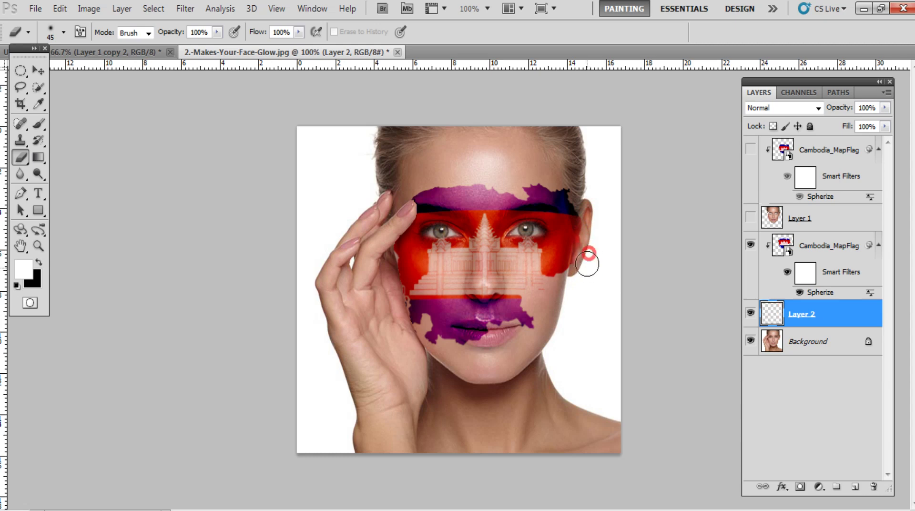
left_click(589, 260)
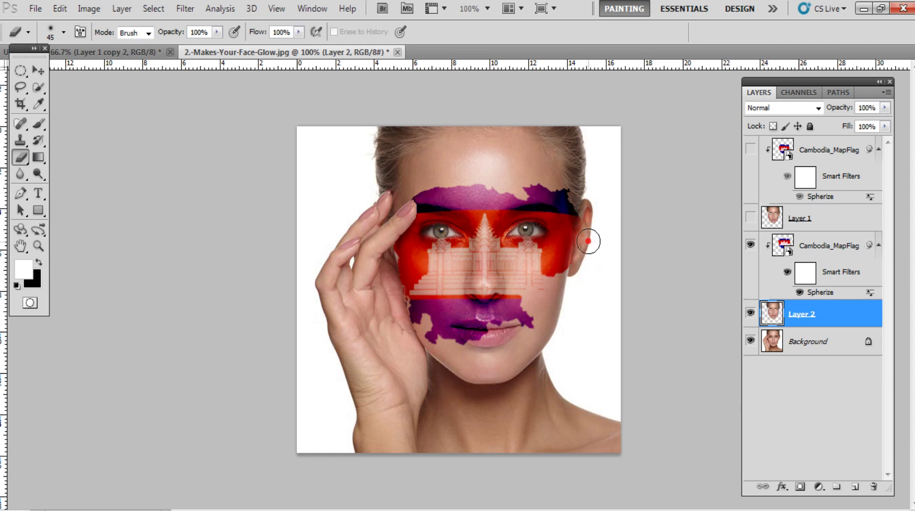
left_click(589, 237)
left_click(587, 211)
left_click(587, 194)
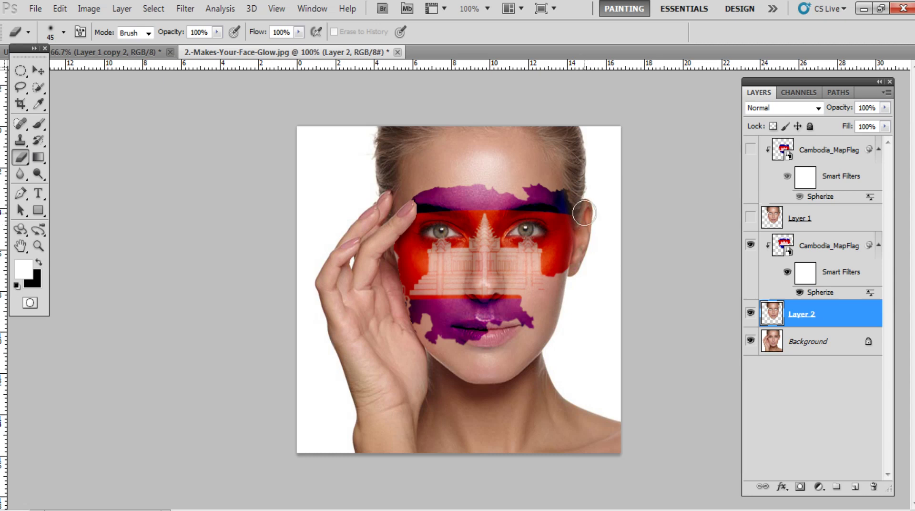
left_click(582, 280)
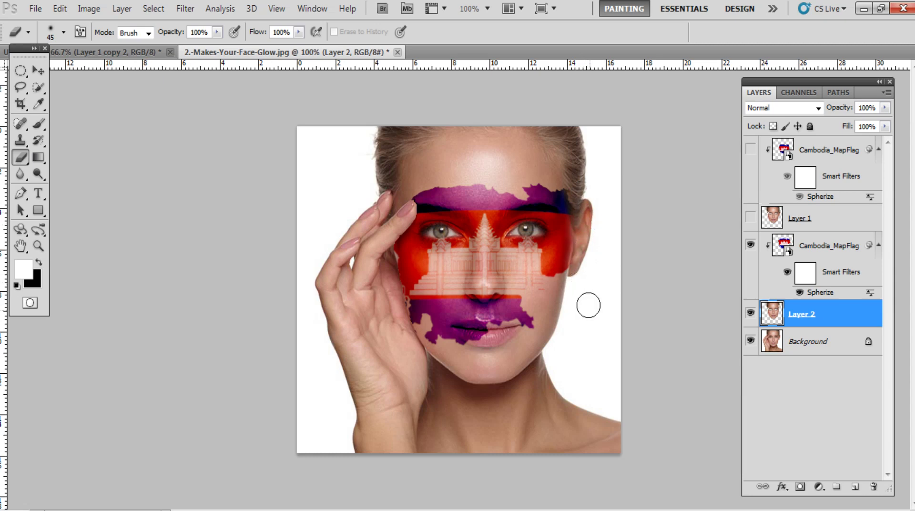
Check the erased ear edge with the Background layer hidden and shown, and inspect the painted face up close
left_click(750, 341)
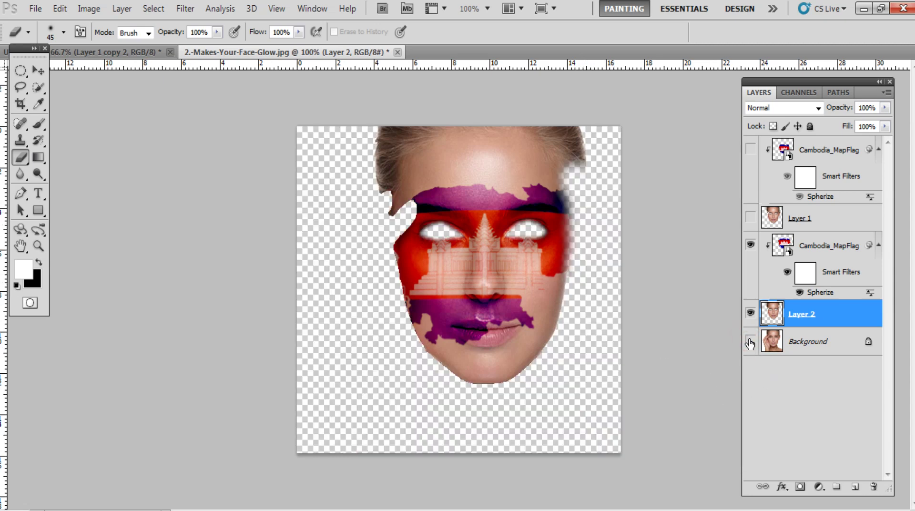
left_click(751, 341)
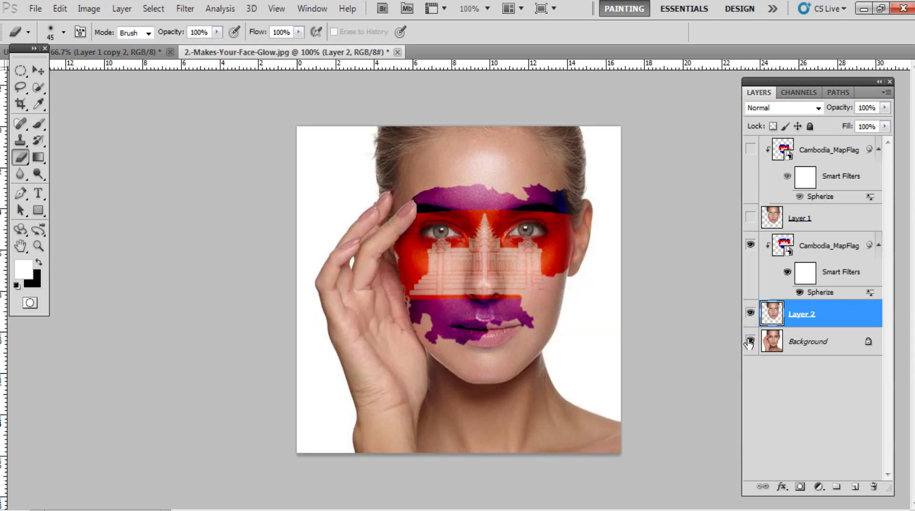
left_click(749, 341)
left_click(749, 341)
key("v")
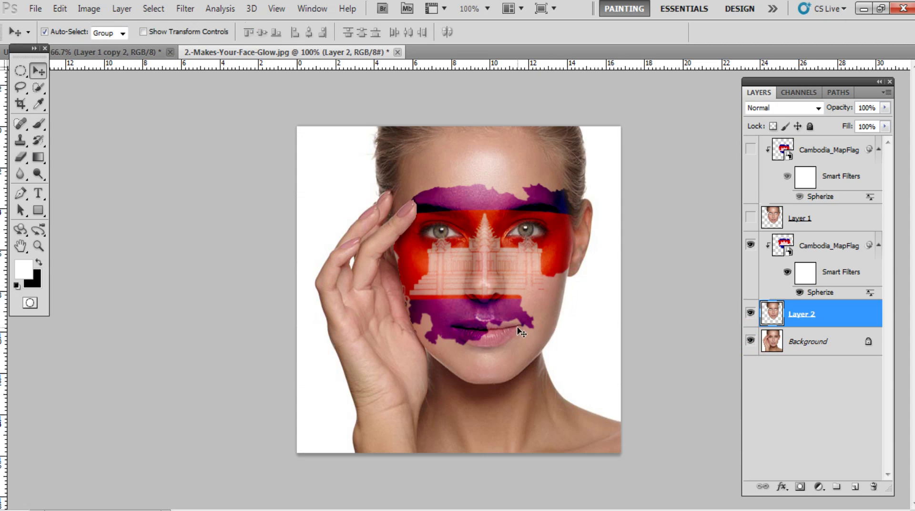
left_click(531, 295, "ctrl")
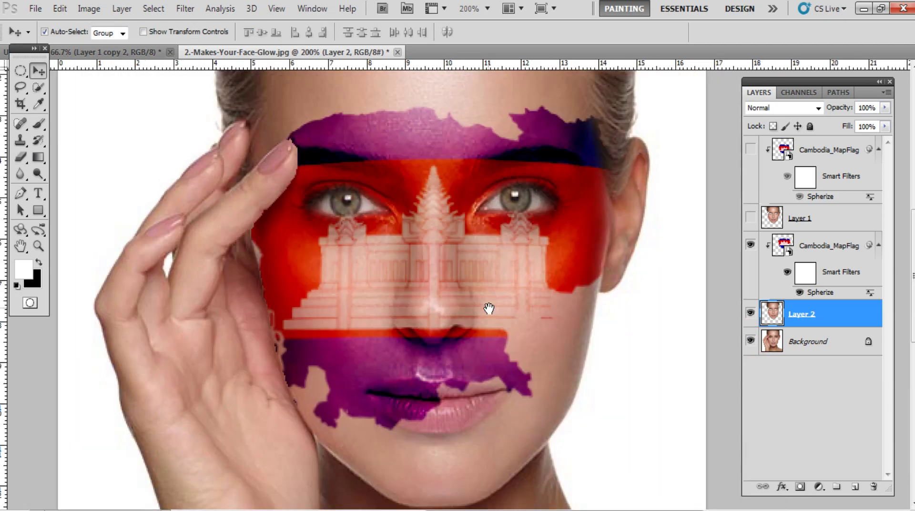
left_click(489, 307, "alt")
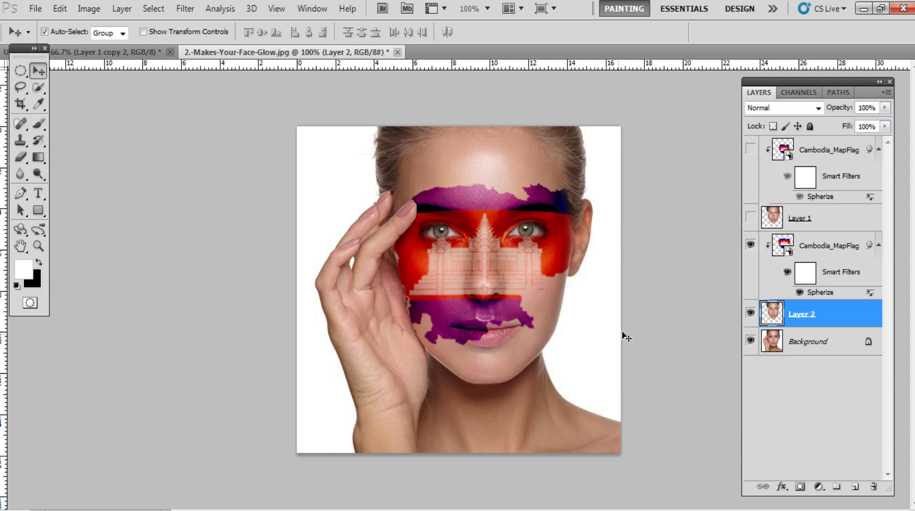
left_click(601, 510)
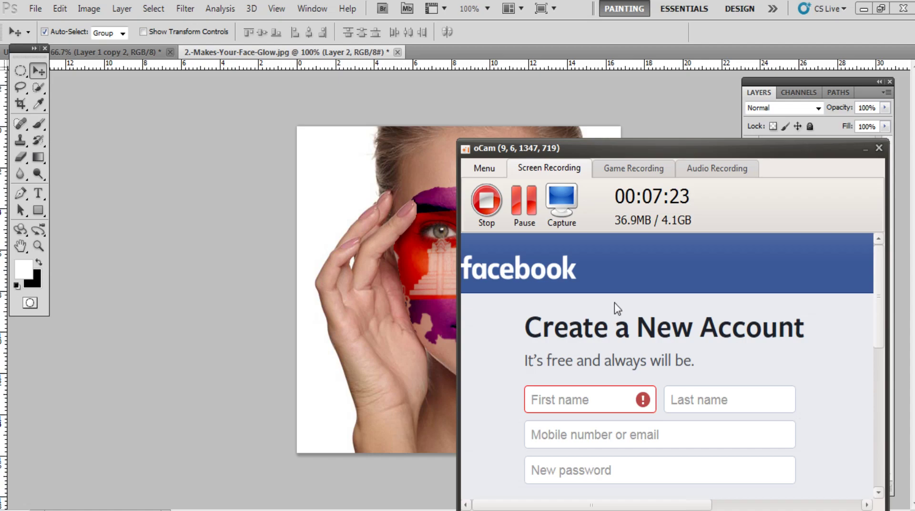